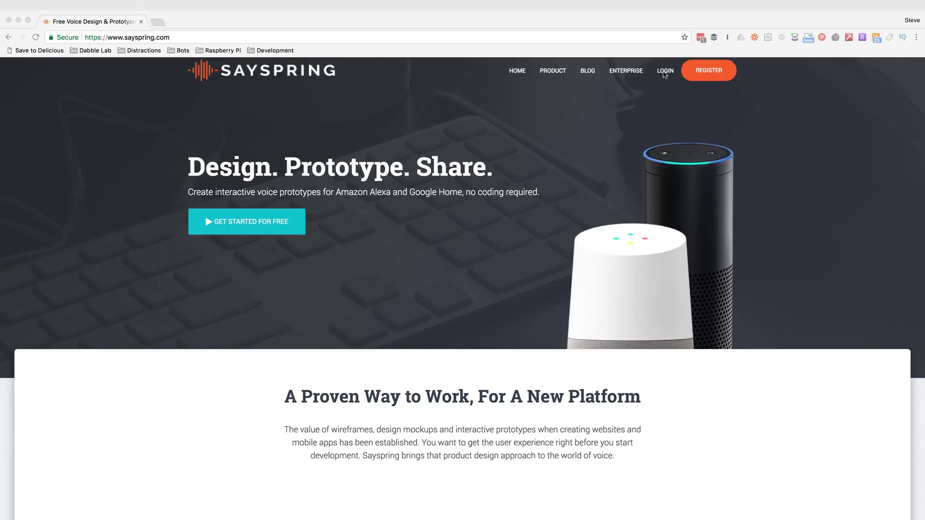
- Log in to Sayspring with the account e-mail and password to reach the Projects dashboard
left_click(664, 72)
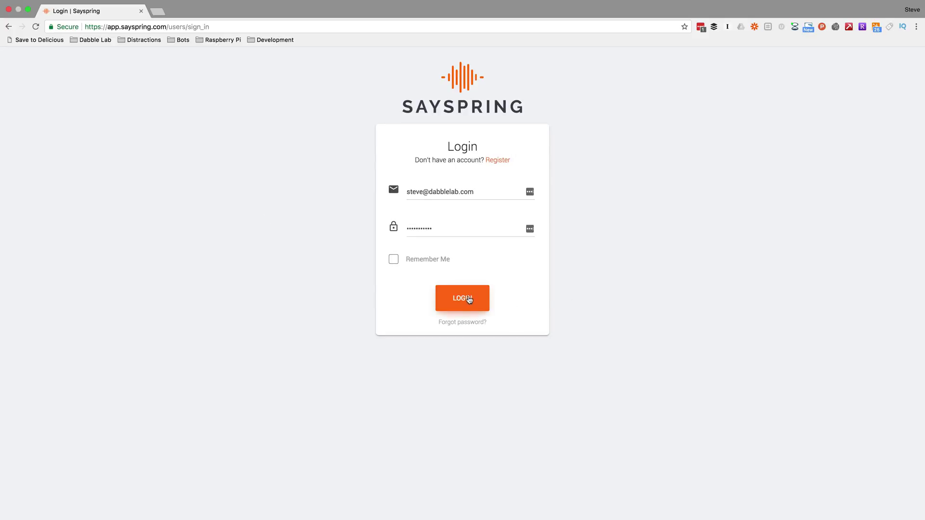
left_click(469, 300)
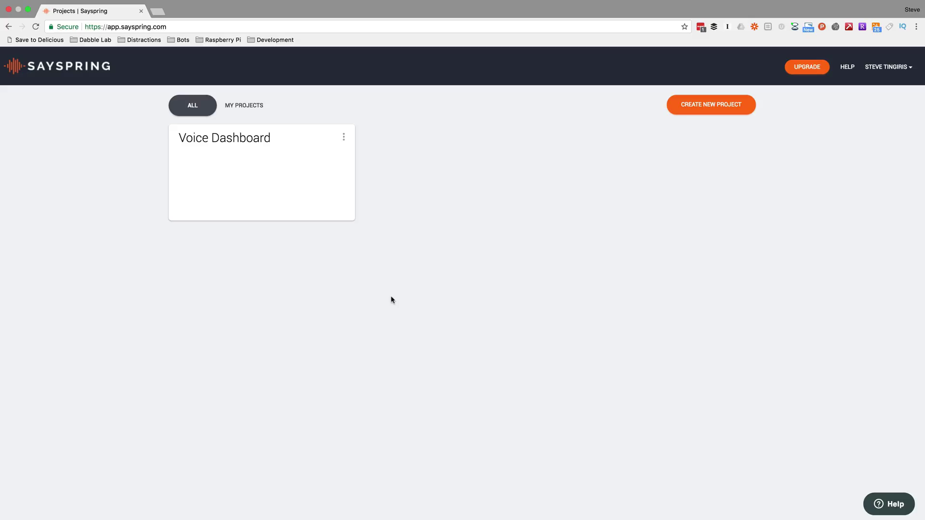
- Create a new English (US) project named 'Our Daily Meeting'
left_click(722, 107)
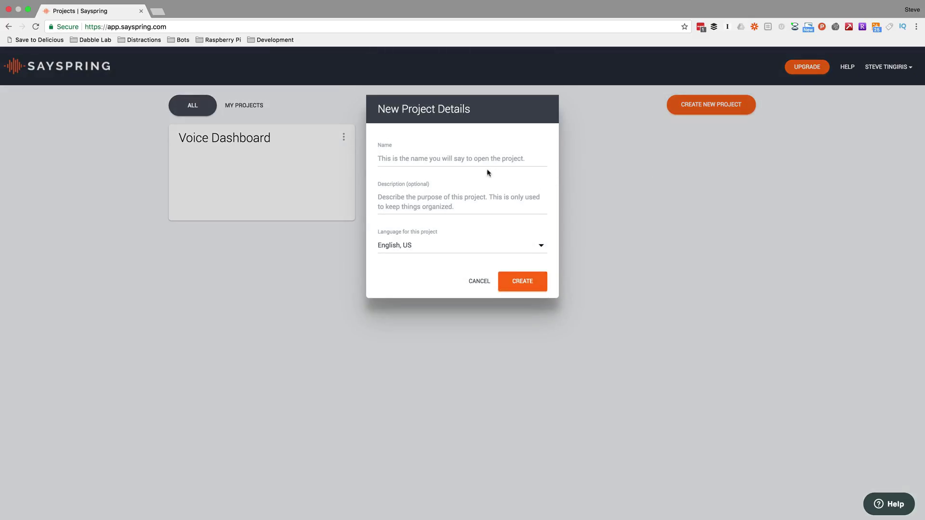
left_click(479, 155)
type("Ou")
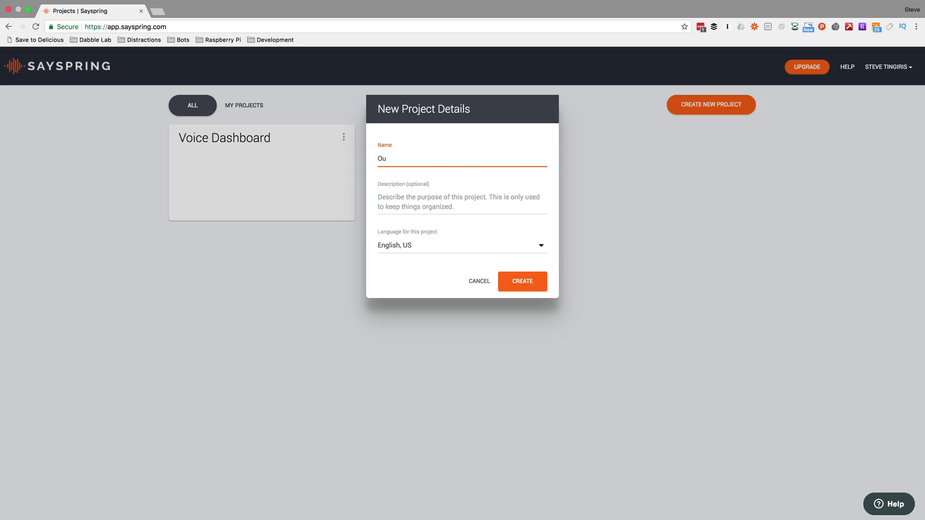
type("r Daily Meeting")
left_click(532, 283)
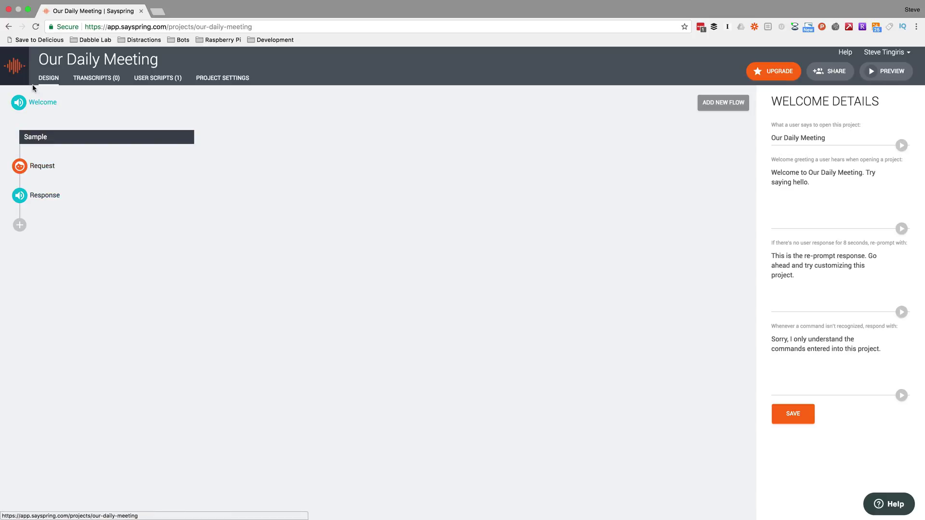
- End the welcome greeting with 'Please tell me you access code', re-prompt 'I need your access code to continue.', and save
left_click(37, 106)
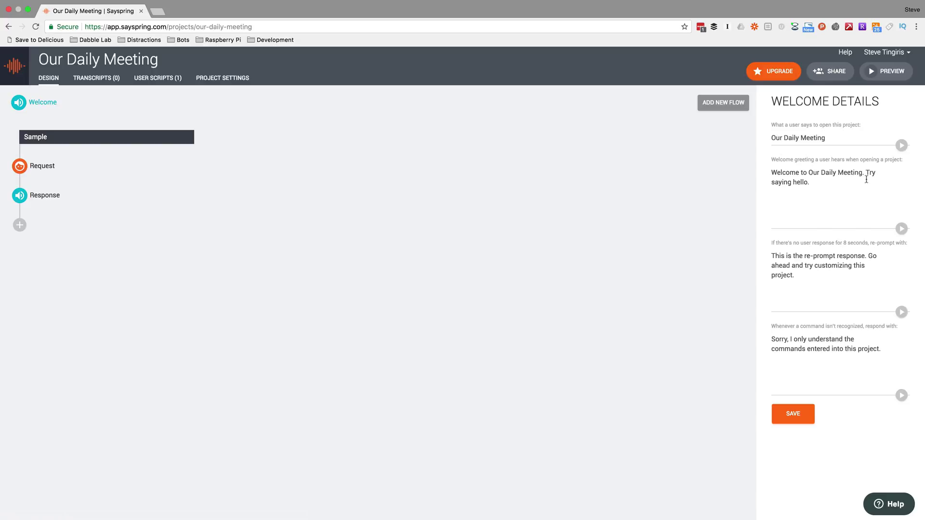
left_click_drag(869, 174, 867, 188)
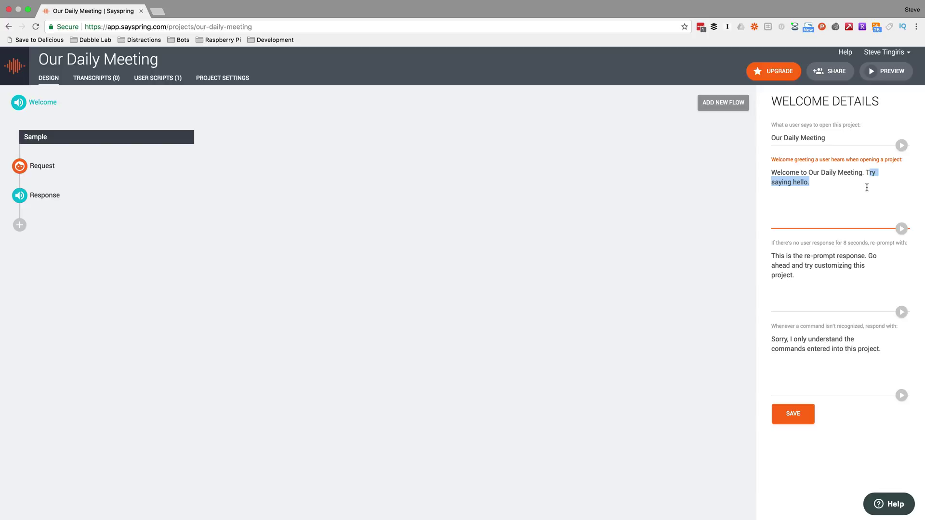
key("BackSpace")
key("BackSpace")
type("Please")
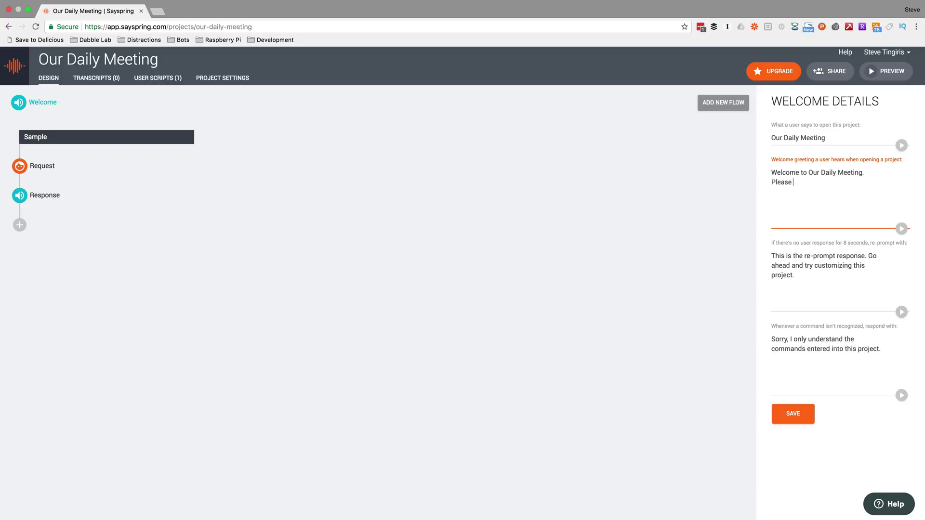
type(" tell me you access code.")
left_click_drag(818, 285, 763, 255)
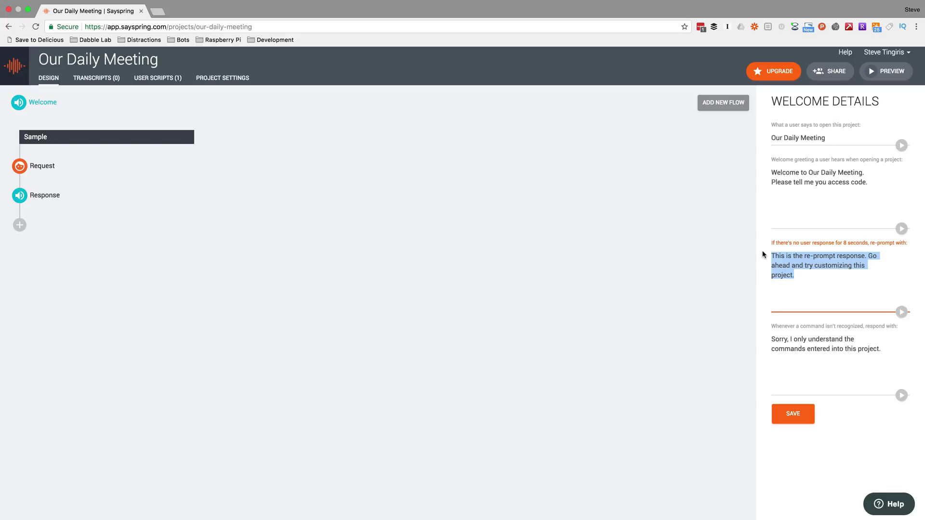
type("I need your")
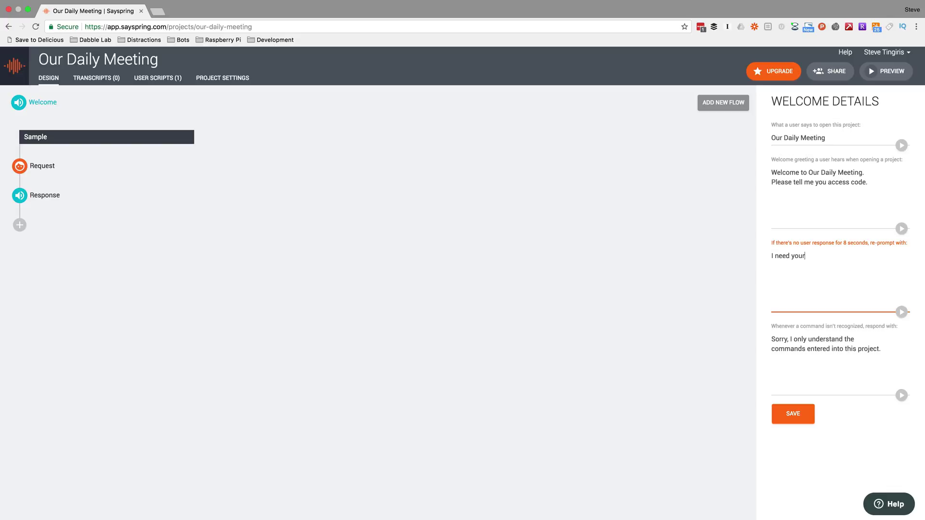
type(" access code to continue.")
left_click(791, 414)
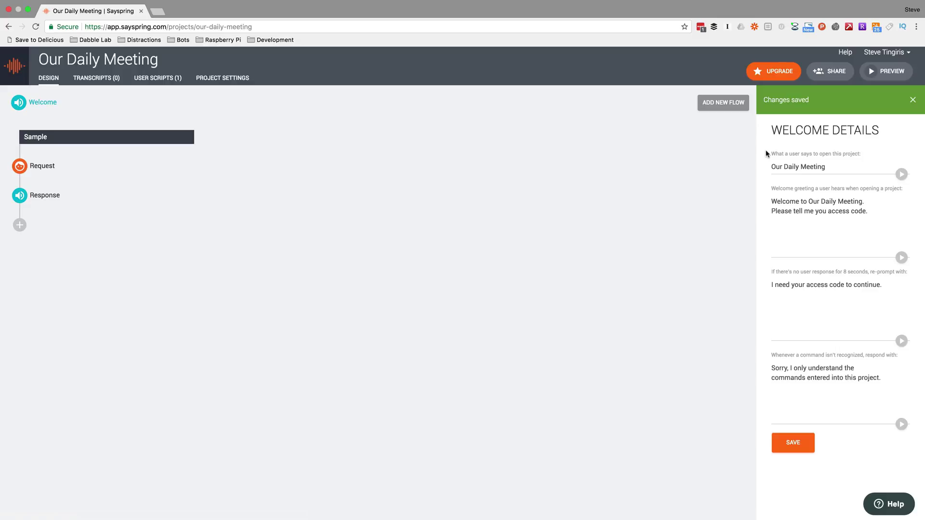
- Run an in-browser preview of the welcome, close it, and return to the Welcome view
left_click(886, 72)
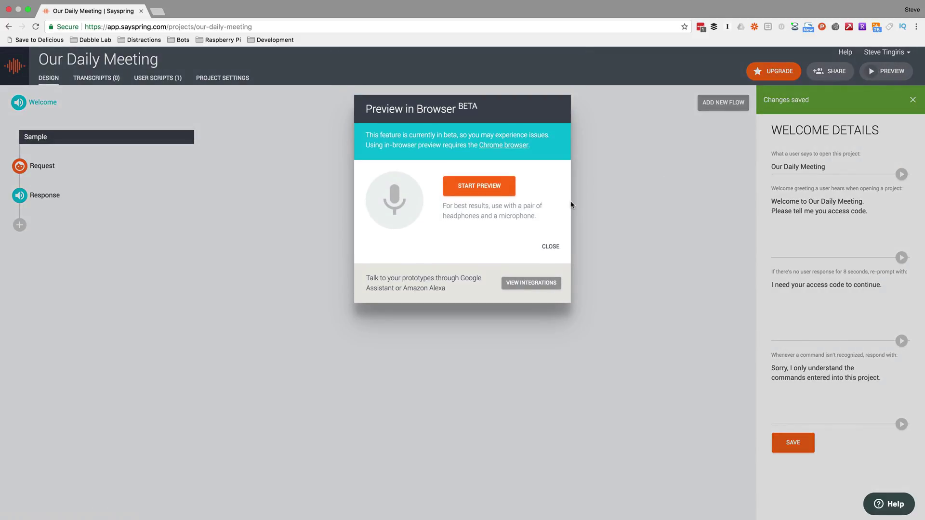
left_click(488, 189)
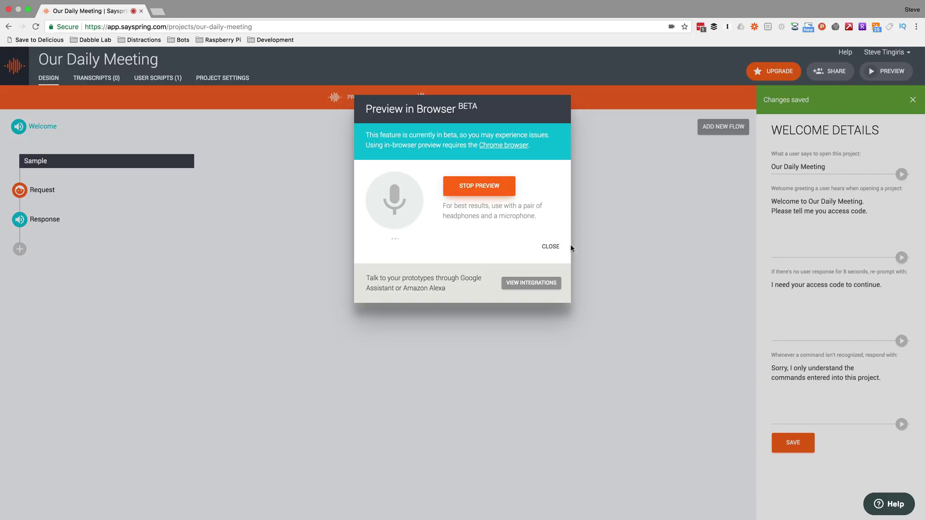
left_click(552, 247)
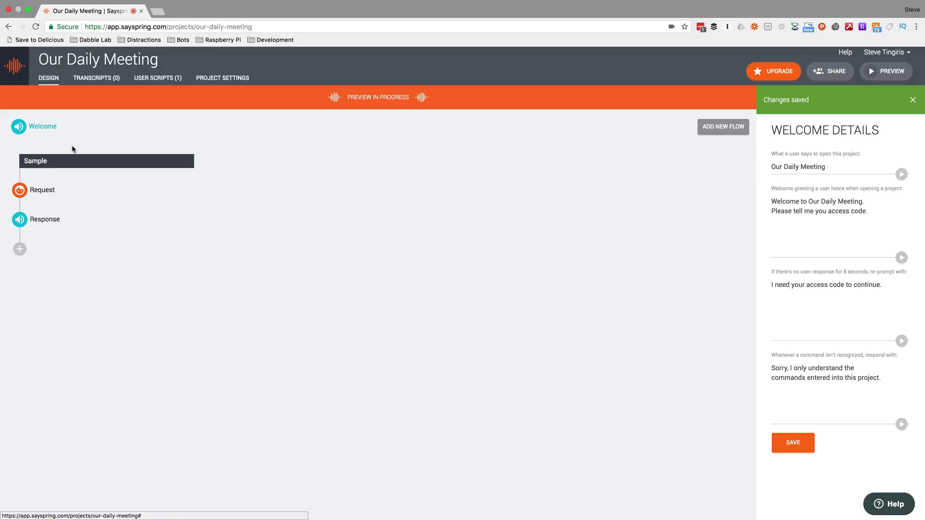
left_click(49, 128)
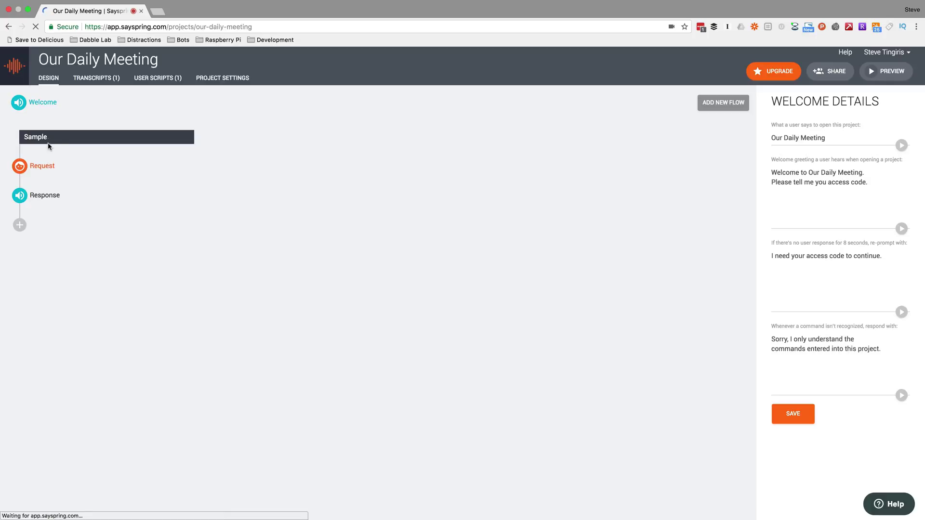
- Rename the Sample flow to 'Authorization'
left_click(48, 137)
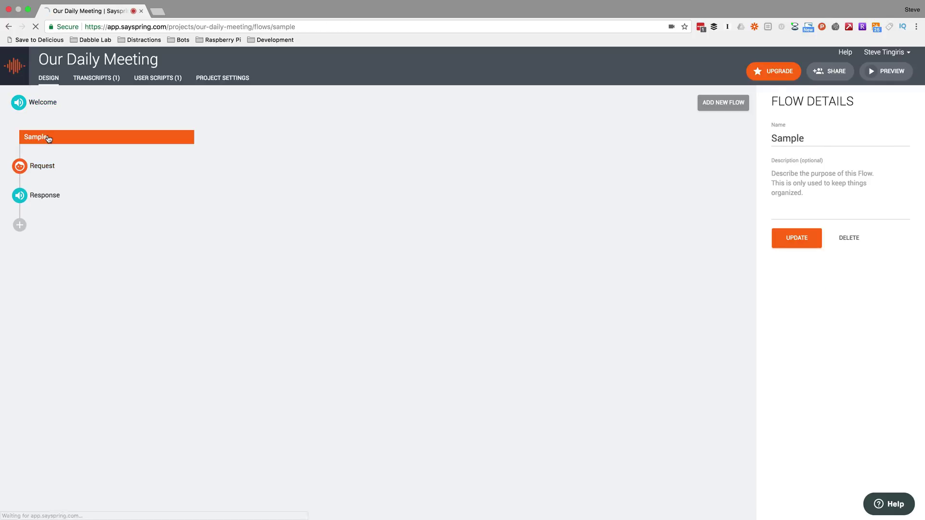
left_click_drag(806, 138, 770, 135)
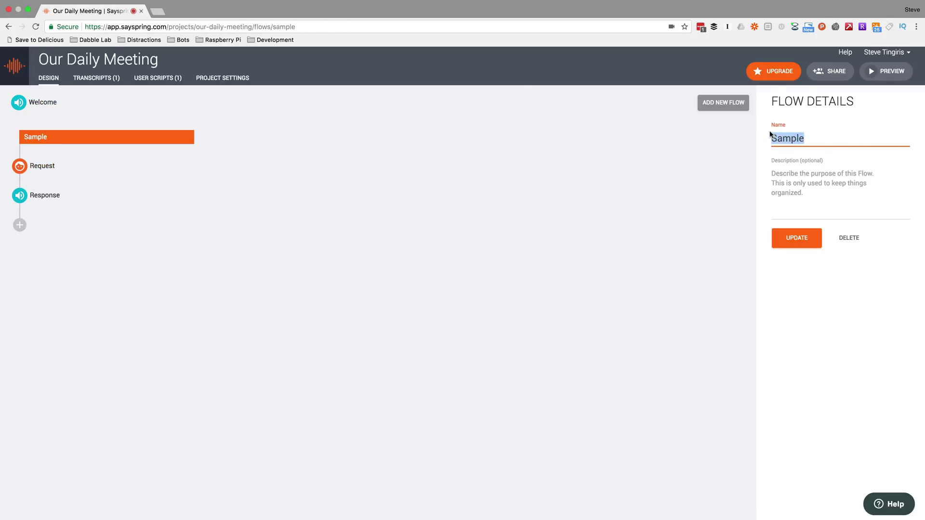
type("Au")
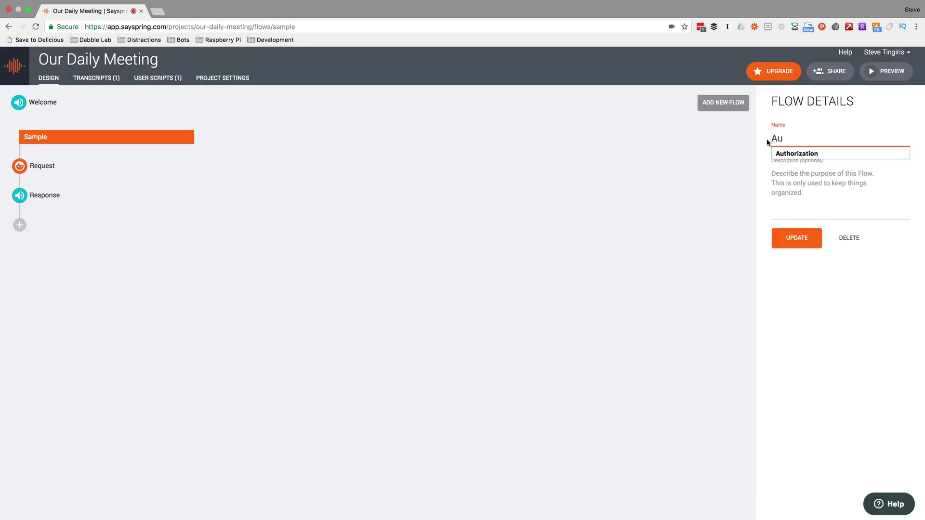
left_click(795, 154)
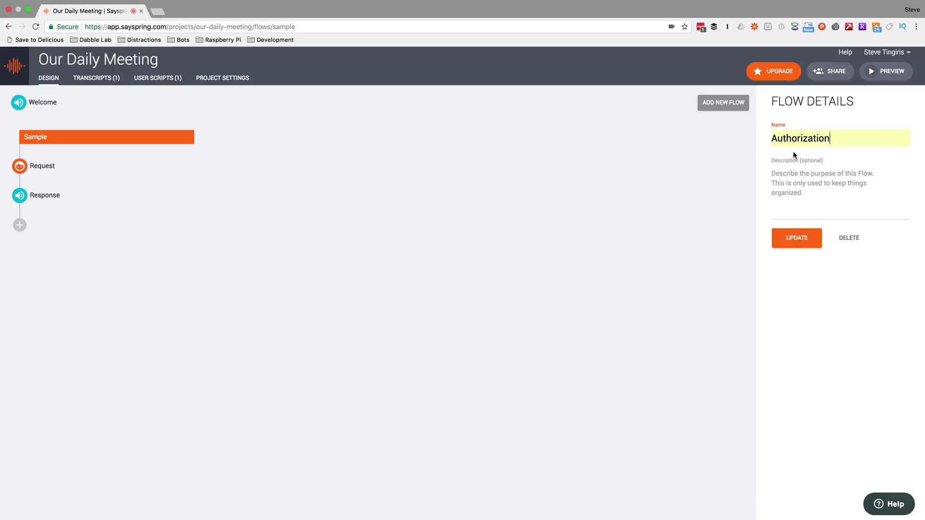
left_click(798, 245)
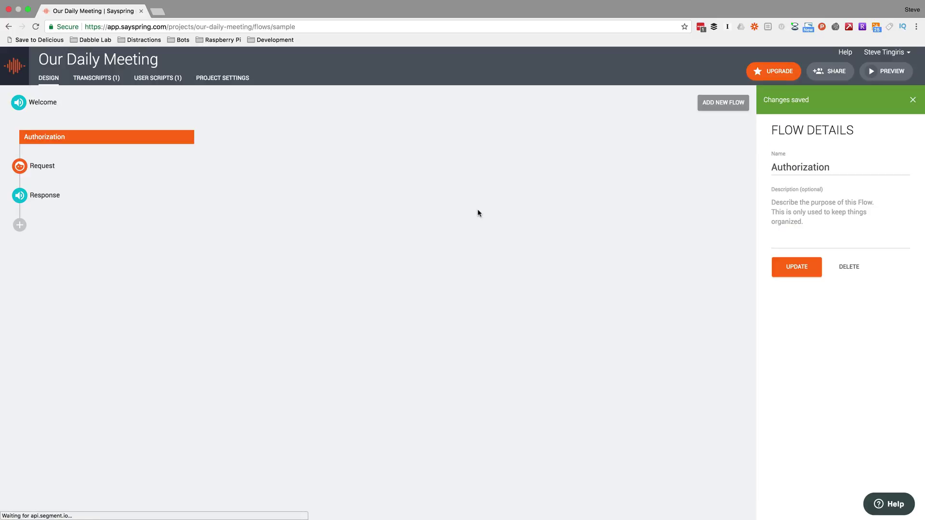
- Change the request's user utterance from 'Hello' to '1 2 3 4'
left_click(48, 166)
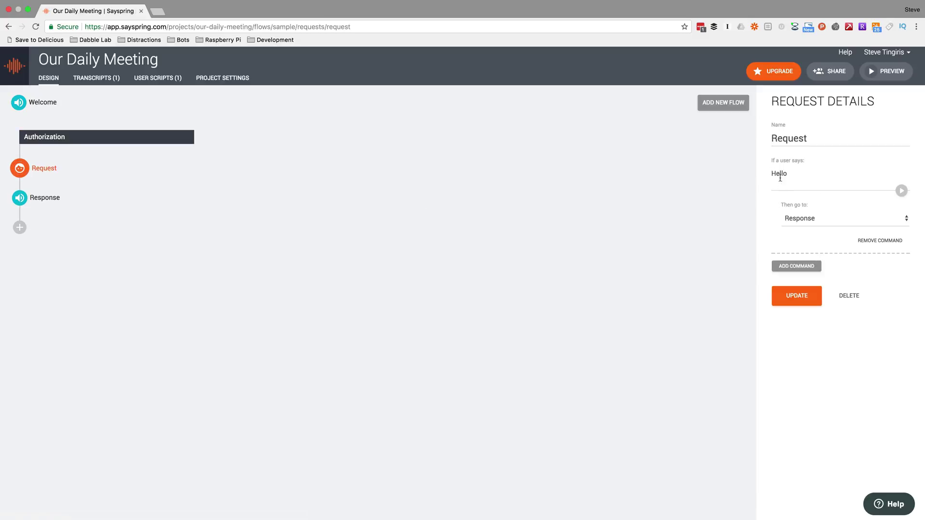
left_click(774, 173)
double_click(773, 173)
type("1 2 3 4")
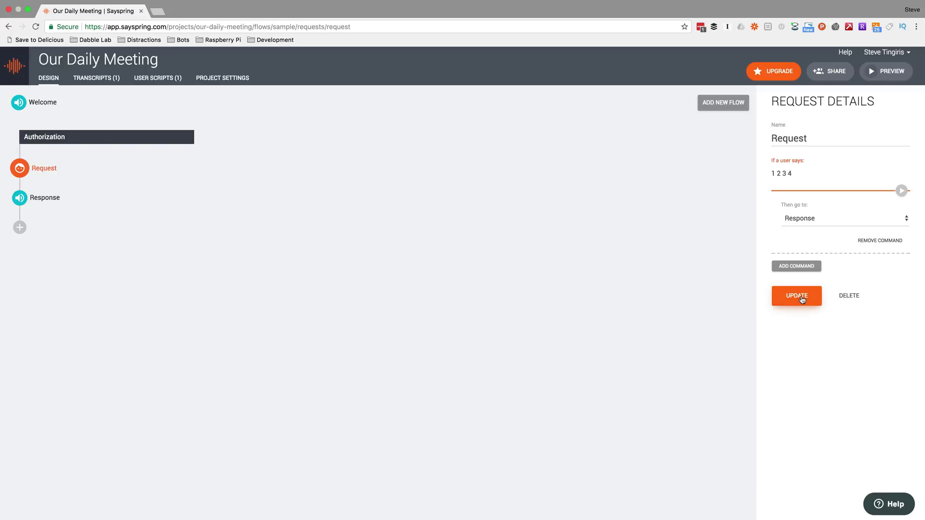
left_click(802, 299)
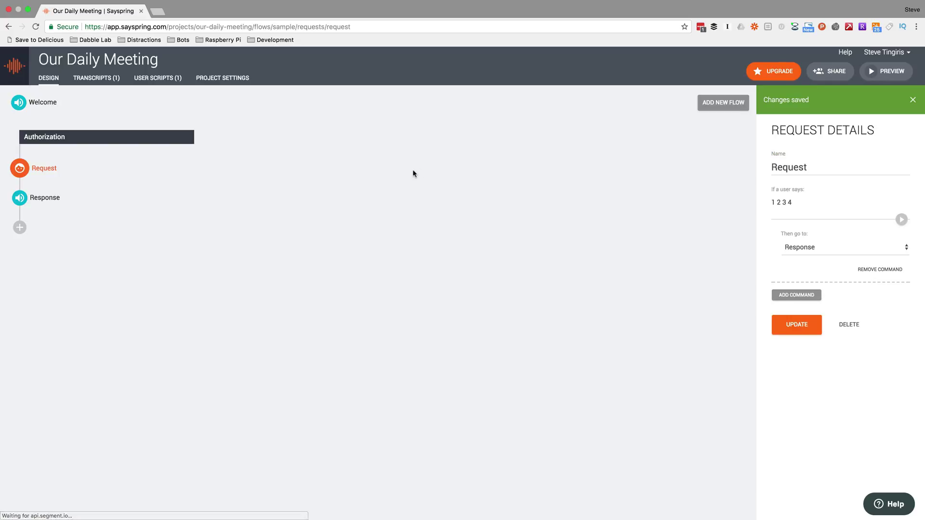
- Set the response speech to 'OK. I've authorized you. Would you like an update on Sales, Marketing or Finance'
left_click(51, 198)
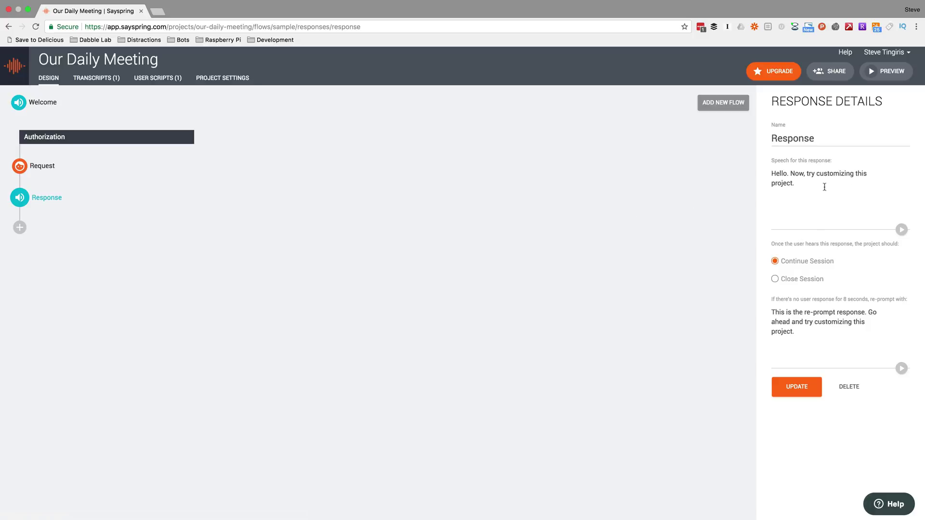
left_click_drag(825, 187, 772, 175)
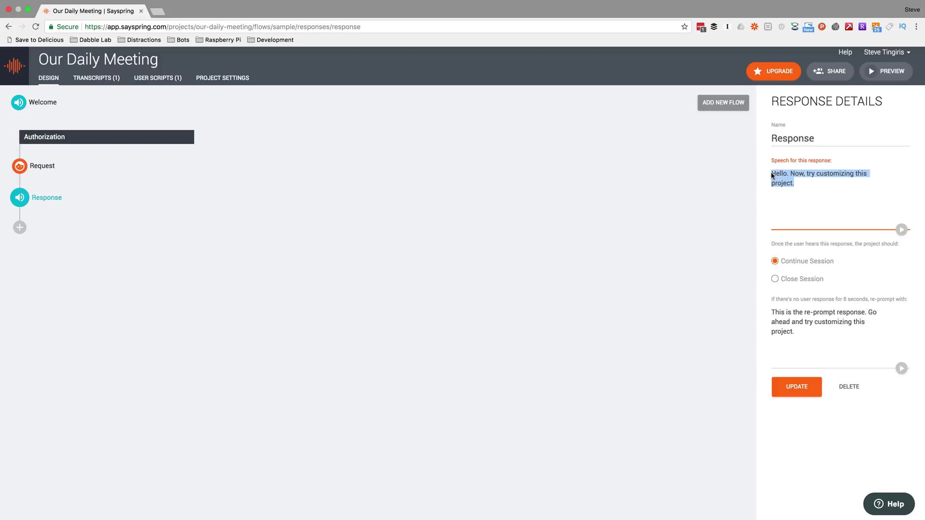
type("OK.")
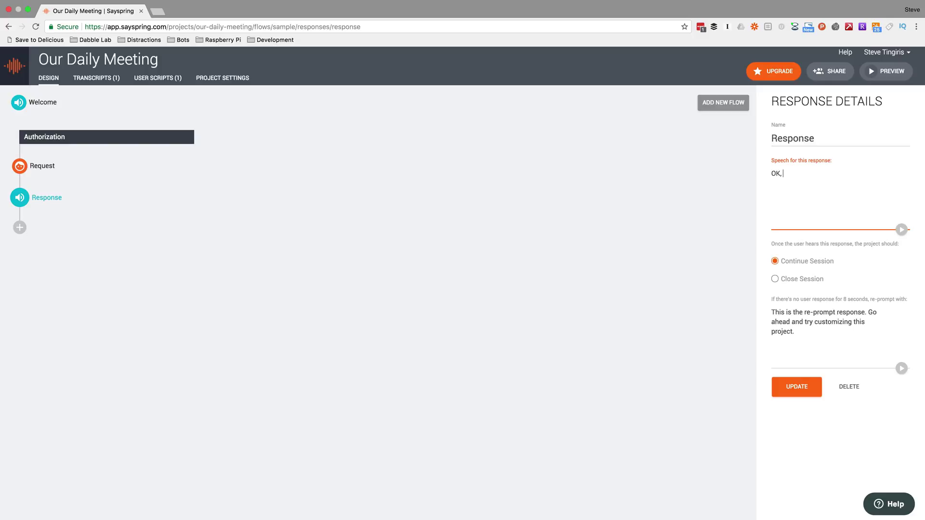
type(" Iv")
key("BackSpace")
type("'")
type("ve")
type(" aut")
type("horized yo")
type("u ")
type(" Woudl you")
key("BackSpace")
key("BackSpace")
key("BackSpace")
type("d you like an update on")
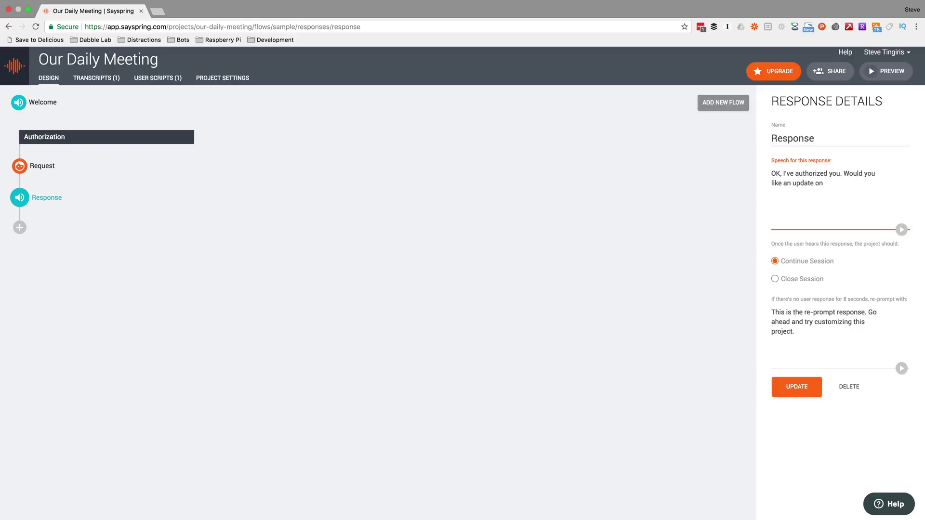
type(" Sales, Marketing or Finanace.")
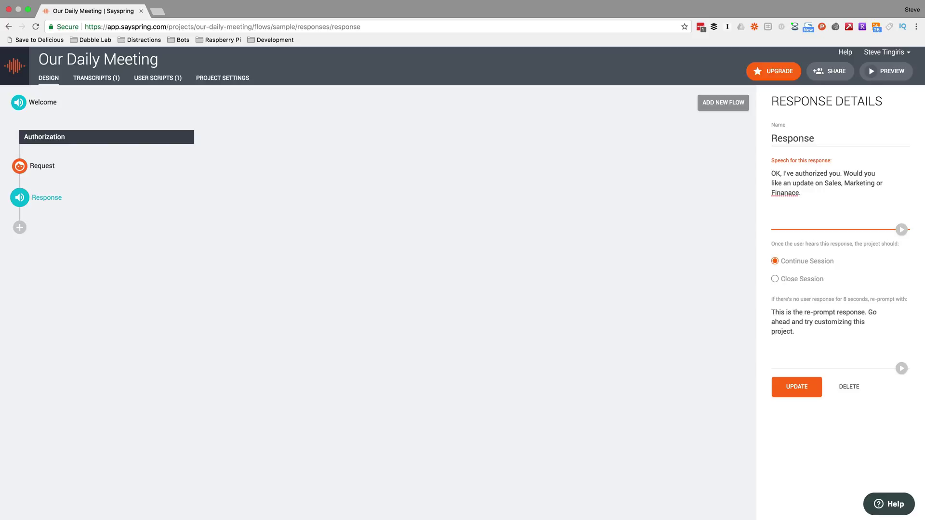
right_click(783, 196)
left_click(799, 201)
key("BackSpace")
left_click(802, 388)
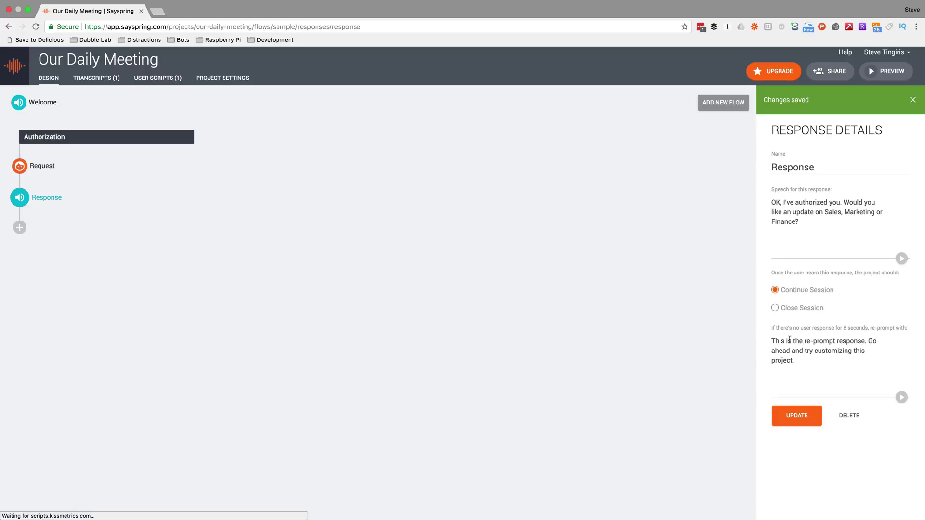
- Replace the re-prompt with 'Would you like an update on Sales, Marketing, or Finance.' and save
left_click(801, 364)
left_click_drag(800, 364, 766, 344)
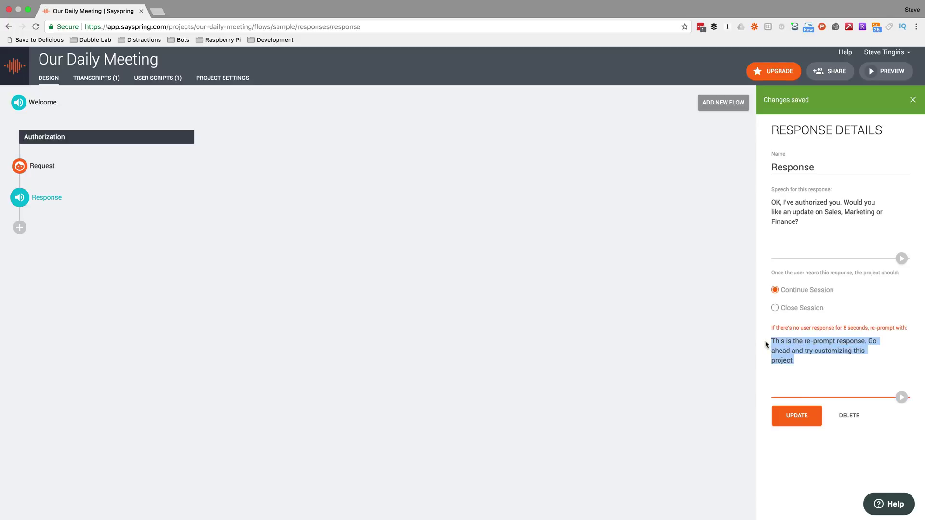
type("Woudl")
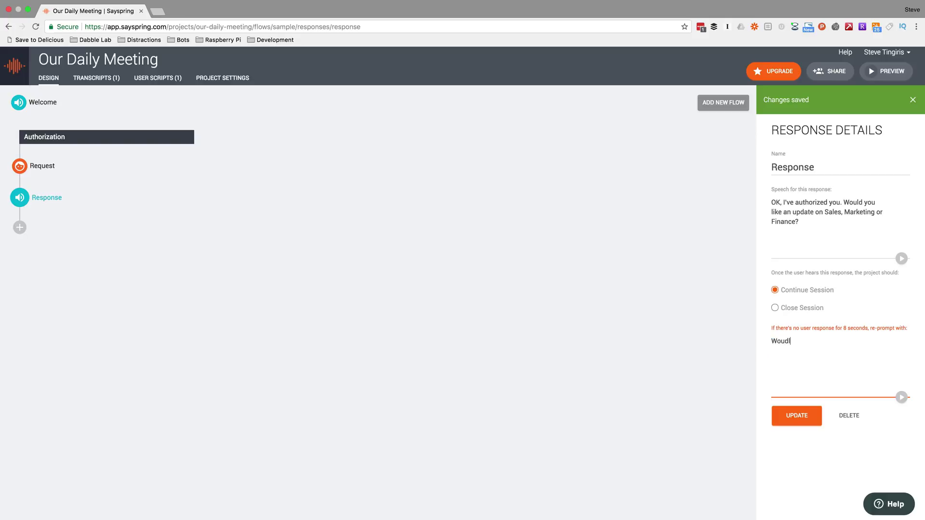
key("BackSpace")
key("BackSpace")
type("ld you like an update on Sales, Mark")
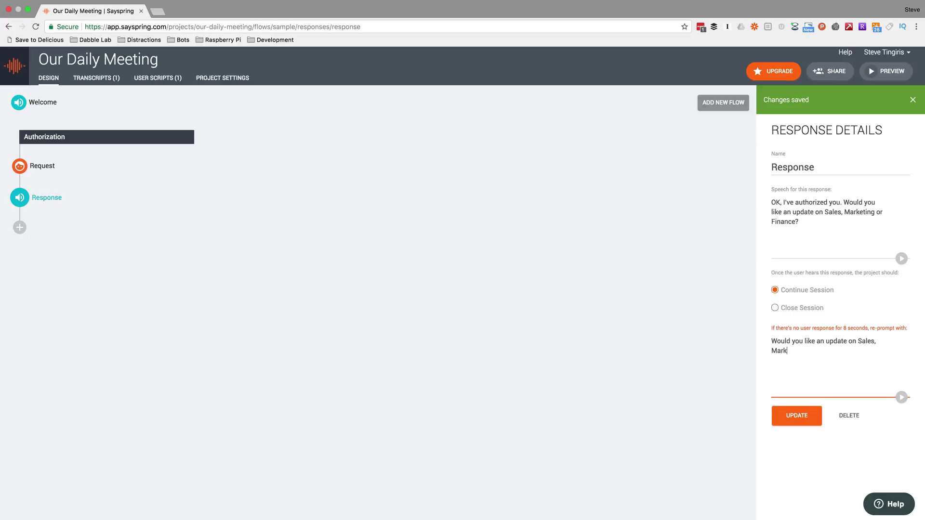
type("eting, or Finance.")
left_click(793, 418)
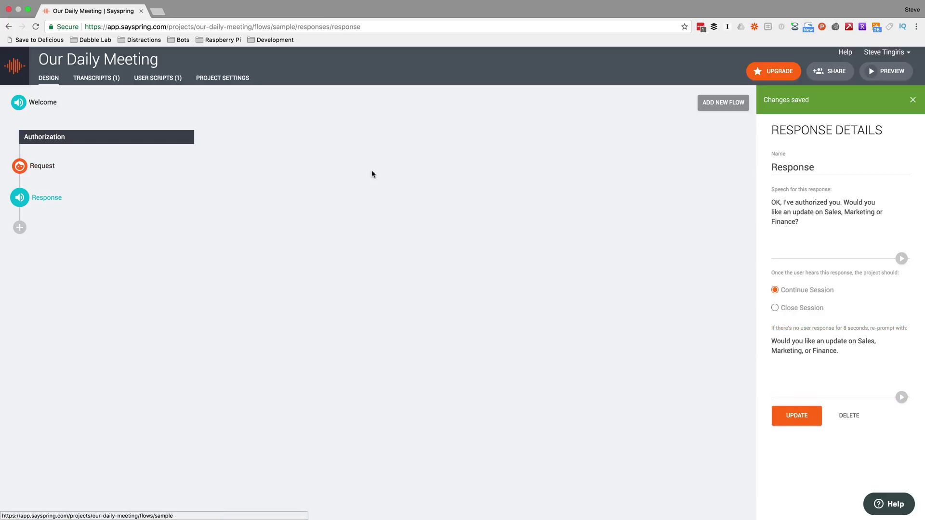
- Start a voice preview of the Authorization flow, then reopen the preview and stop it
left_click(883, 73)
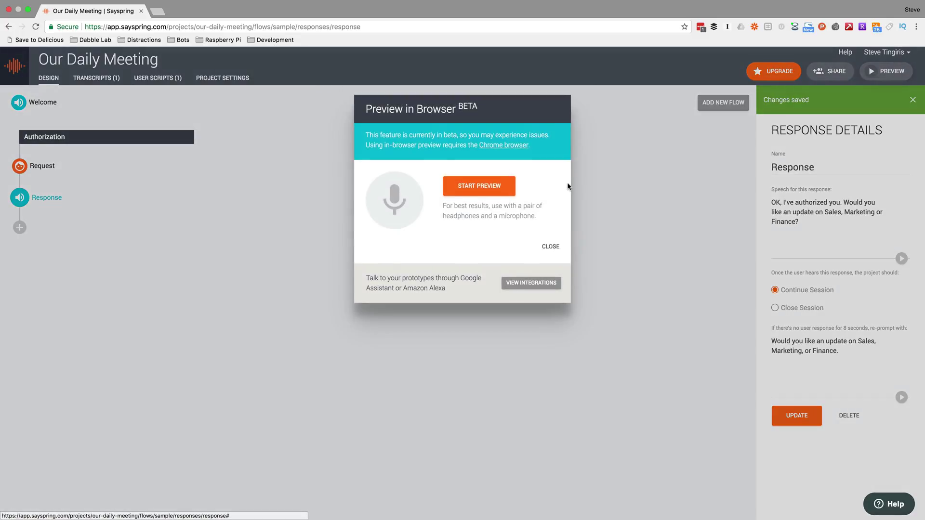
left_click(475, 193)
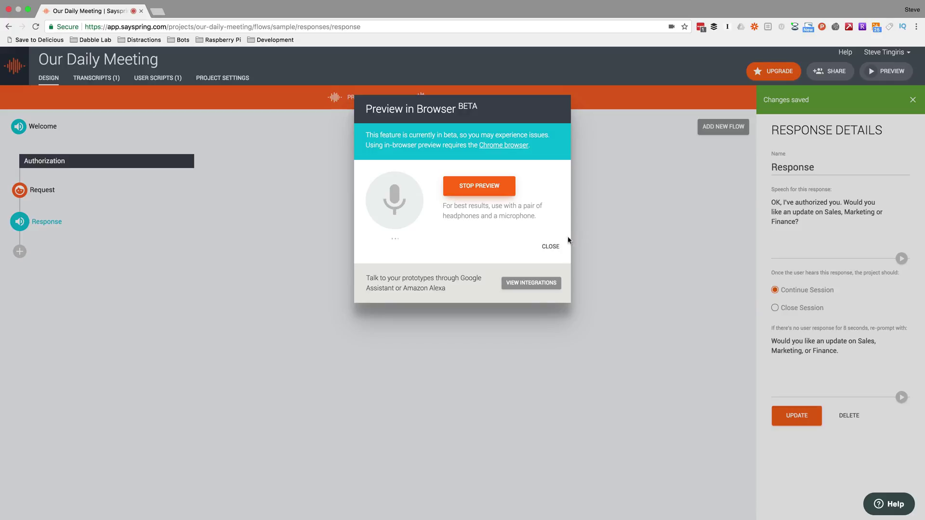
left_click(550, 246)
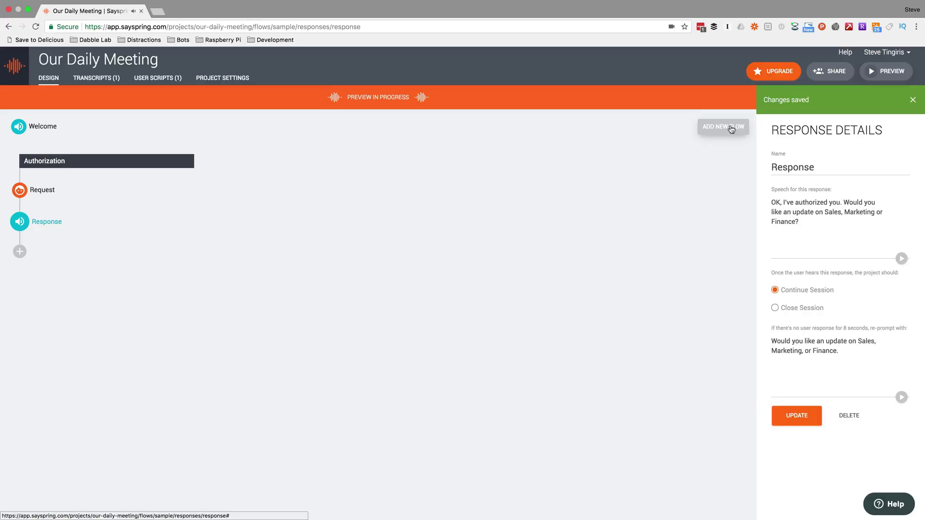
left_click(891, 73)
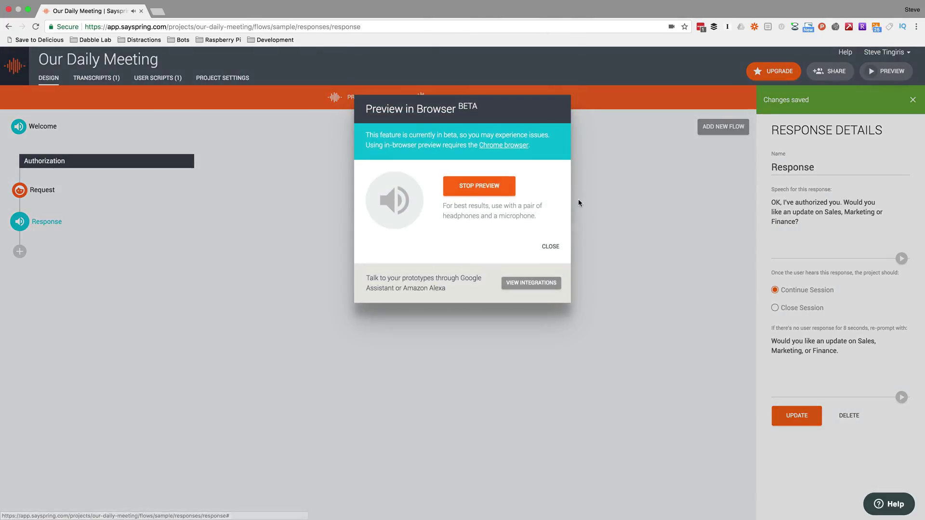
left_click(500, 192)
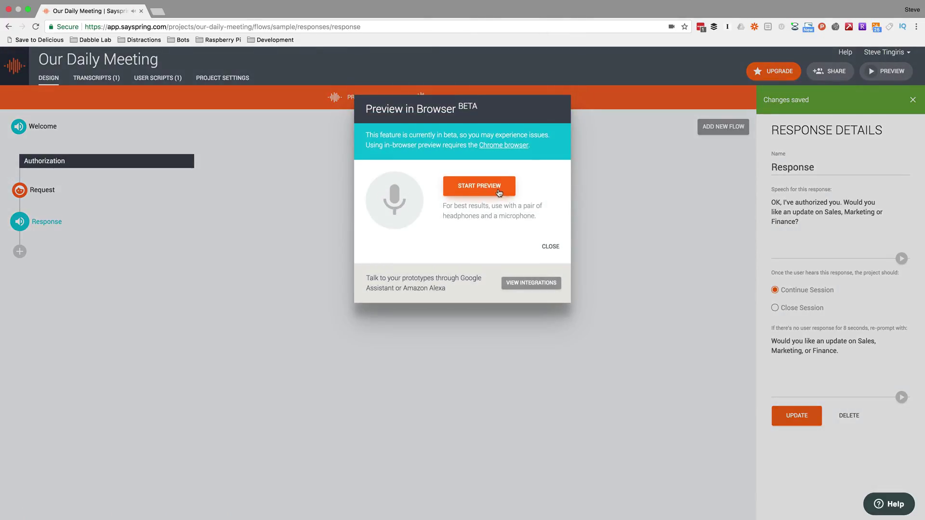
left_click(550, 247)
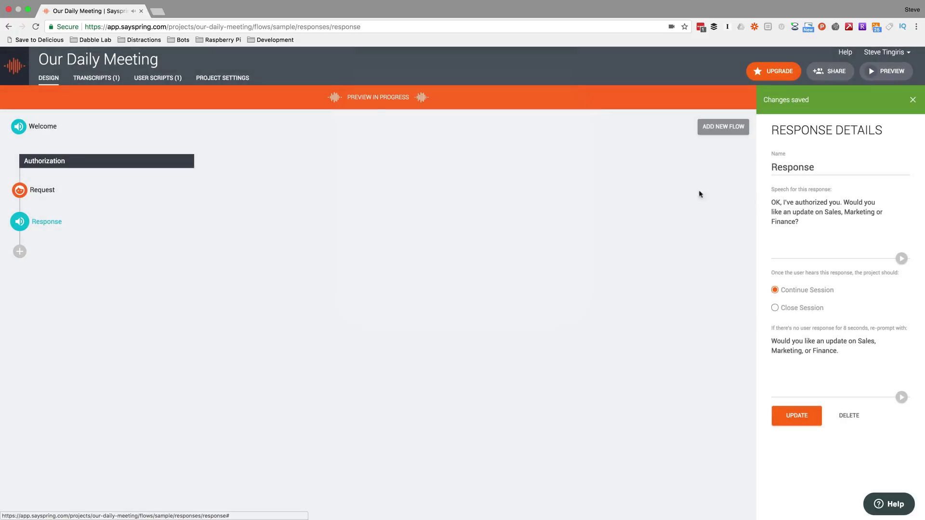
- Add a new flow named 'Sales'
left_click(729, 127)
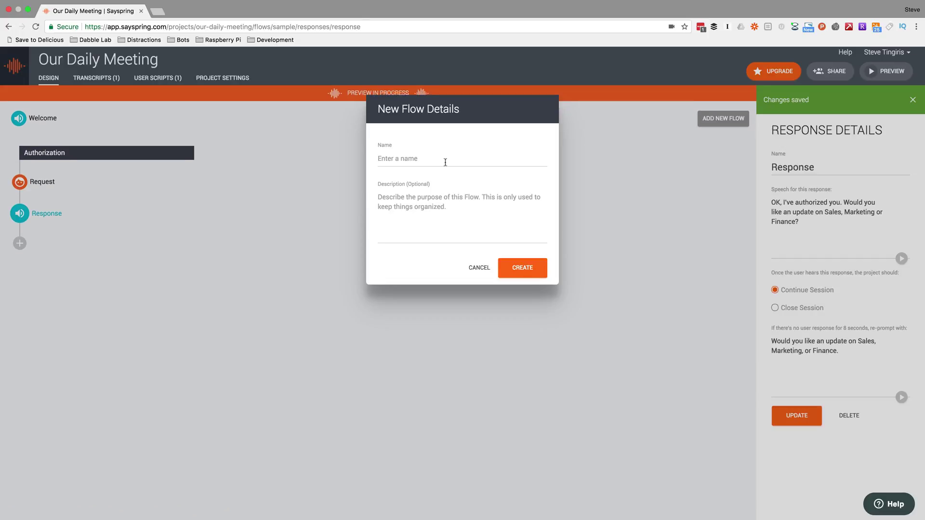
left_click(445, 162)
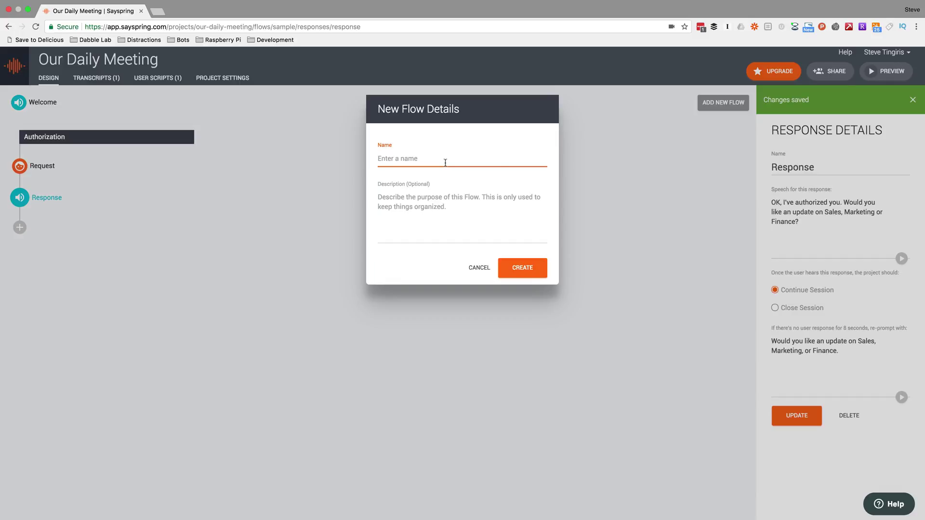
type("Sales")
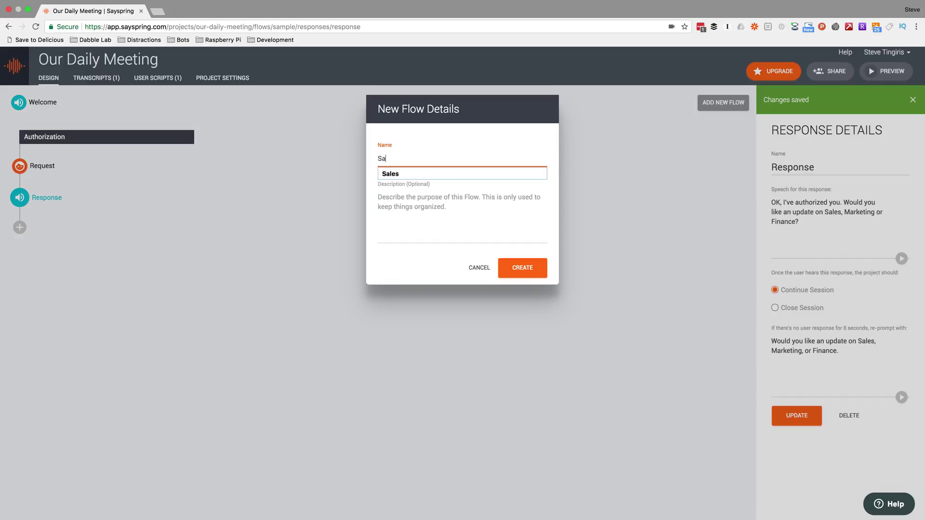
left_click(523, 268)
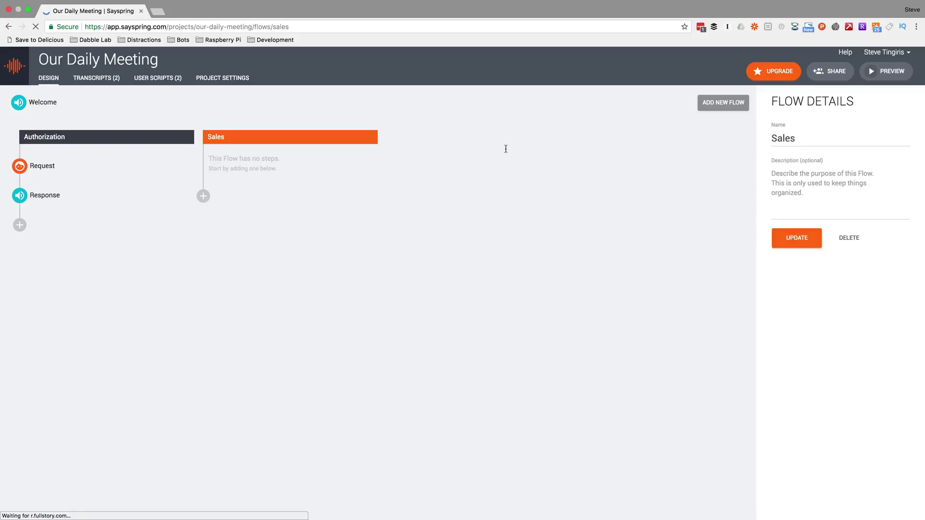
- Add a new flow named 'Marketing'
left_click(729, 103)
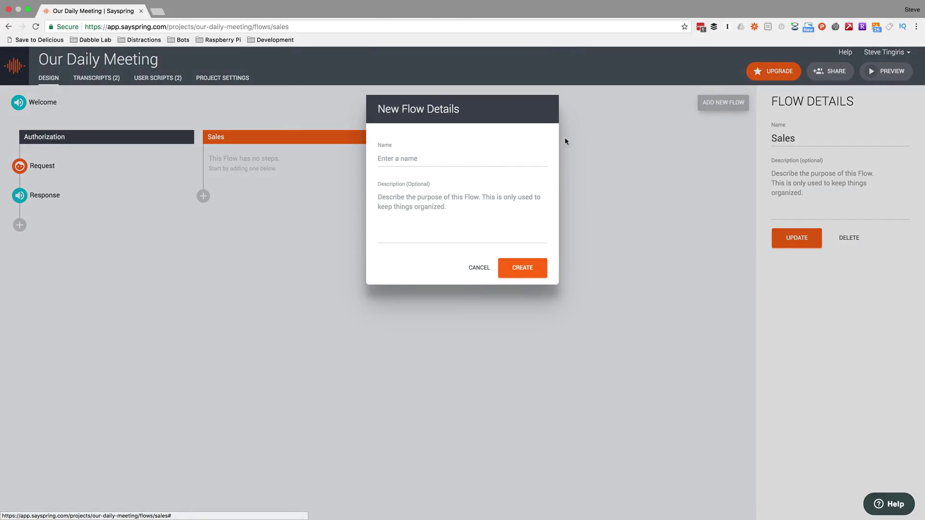
left_click(424, 157)
type("Marketing")
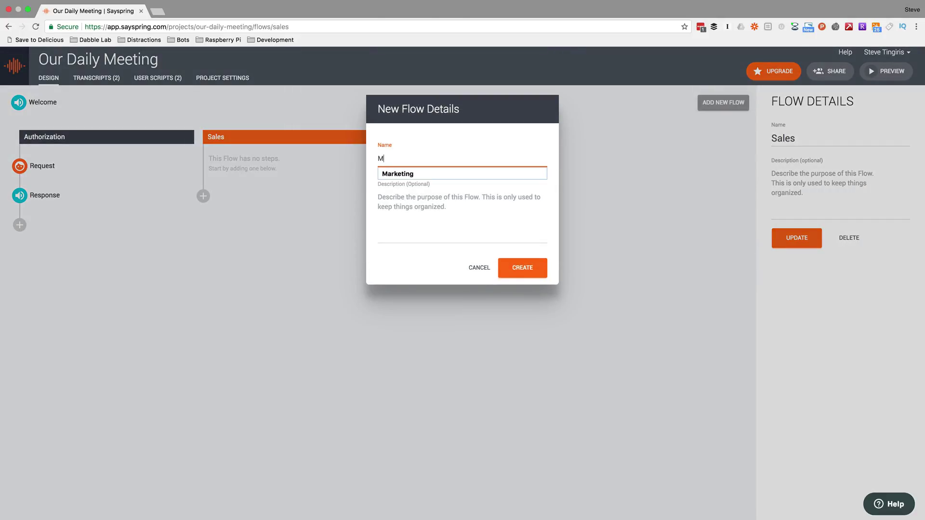
key("Tab")
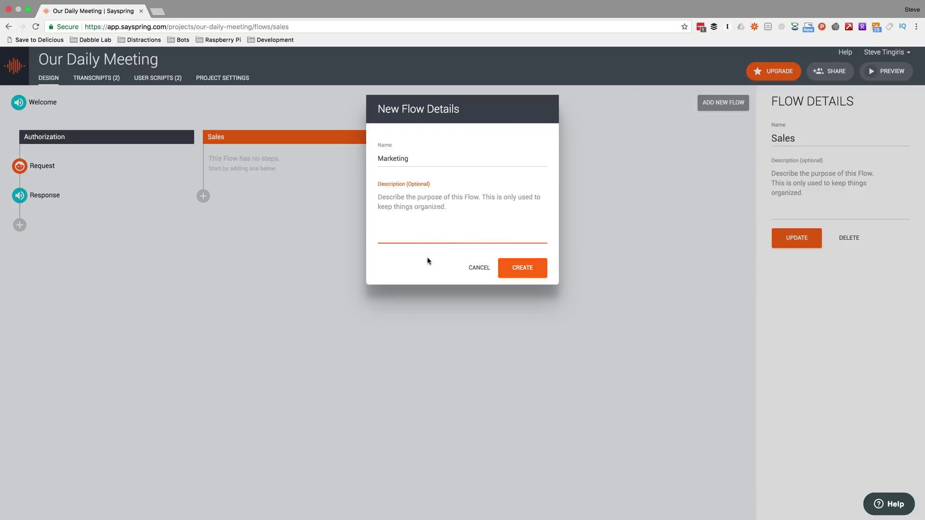
left_click(530, 269)
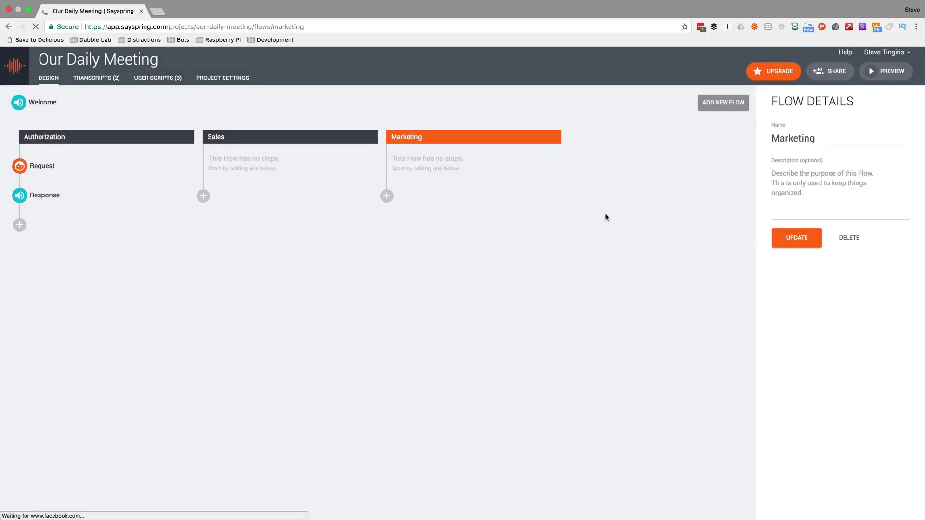
- Add a new flow named 'Finance'
left_click(721, 101)
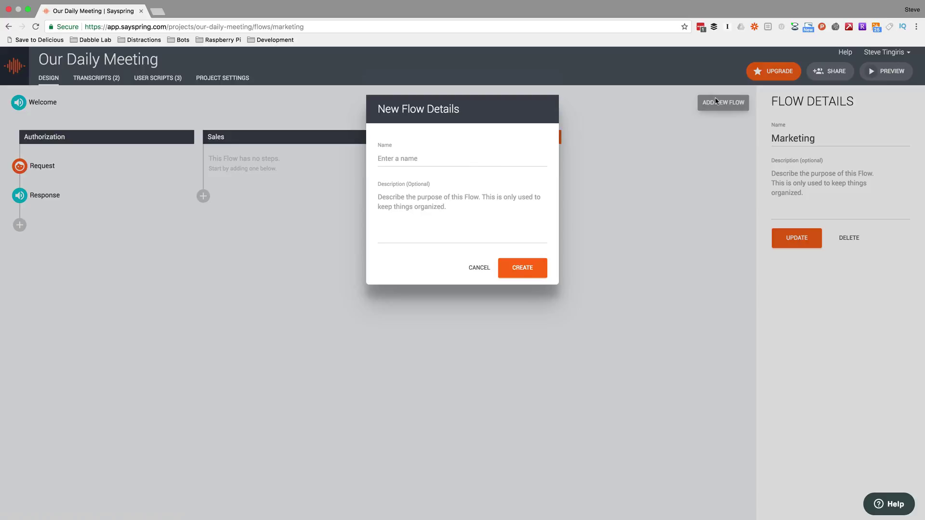
left_click(460, 166)
type("Finance")
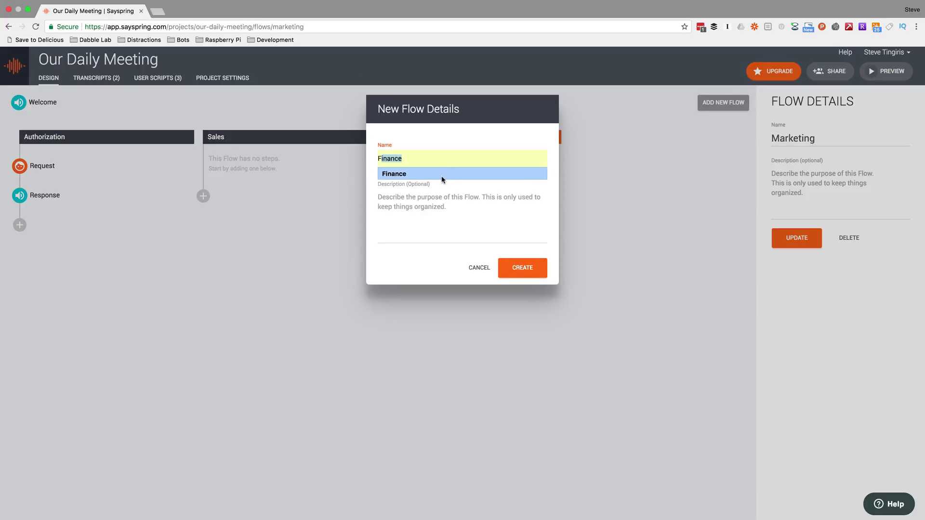
left_click(440, 177)
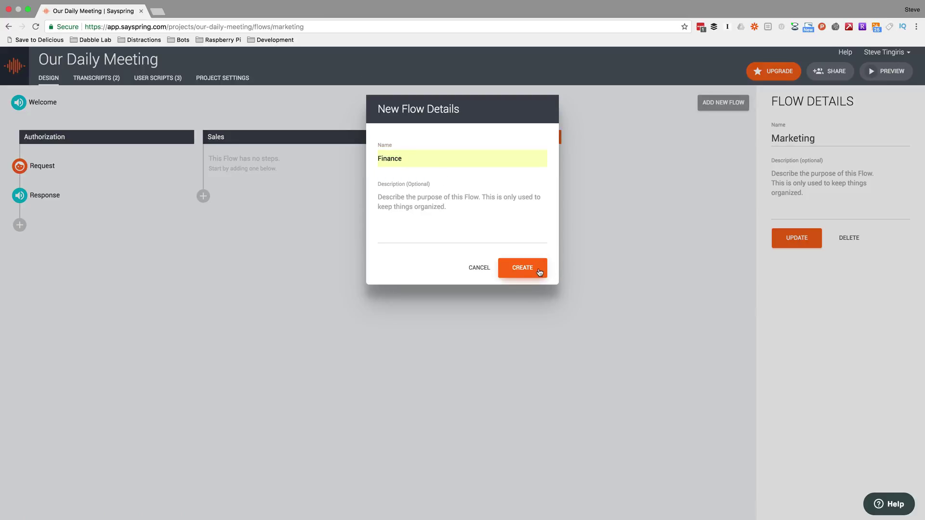
left_click(522, 268)
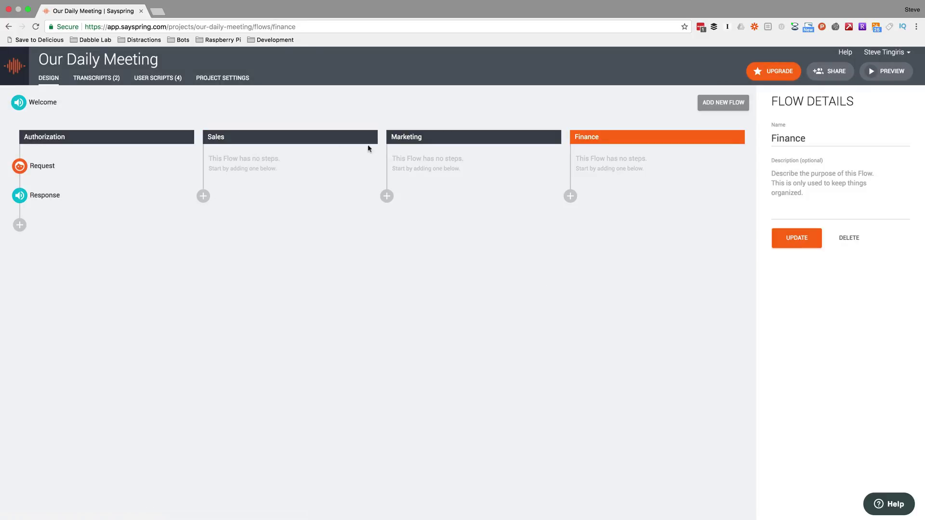
- Add a 'Sales Utterance' request to the Sales flow, triggered when the user says 'Sales'
left_click(204, 196)
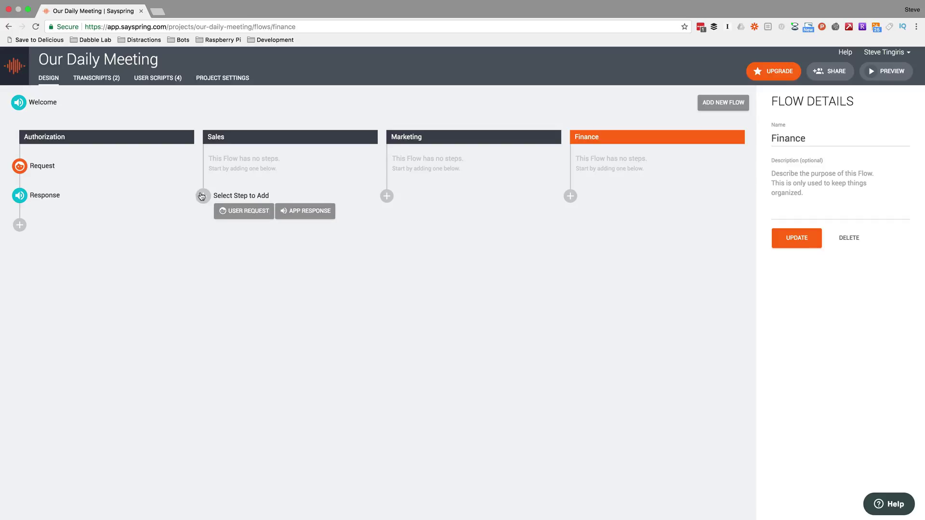
left_click(239, 211)
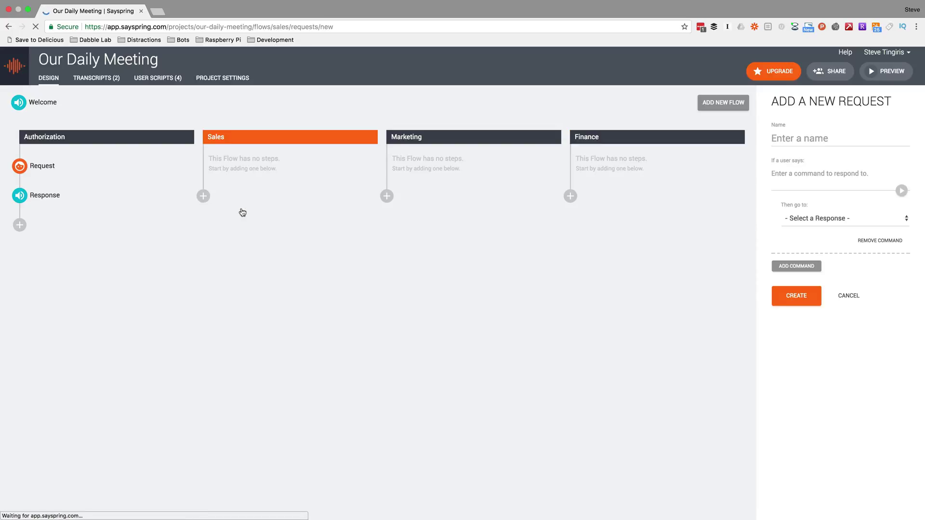
left_click(805, 142)
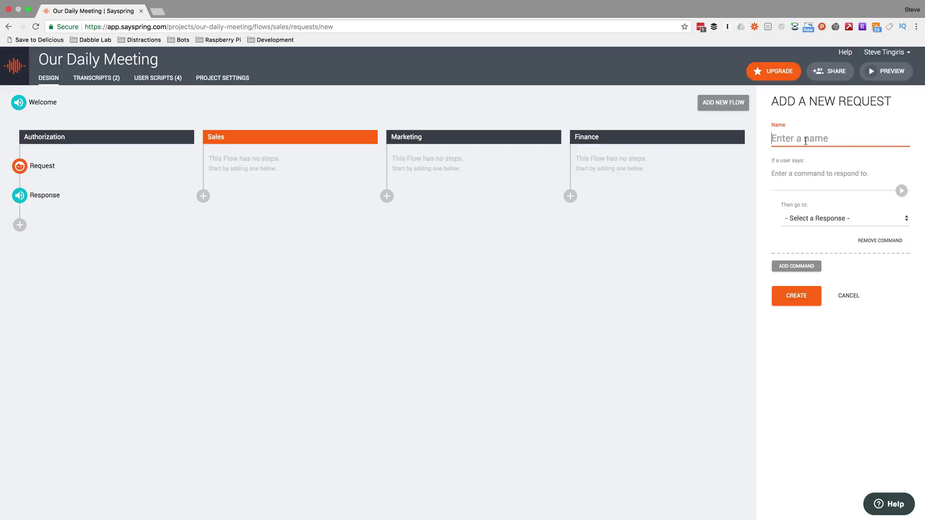
type("Sales")
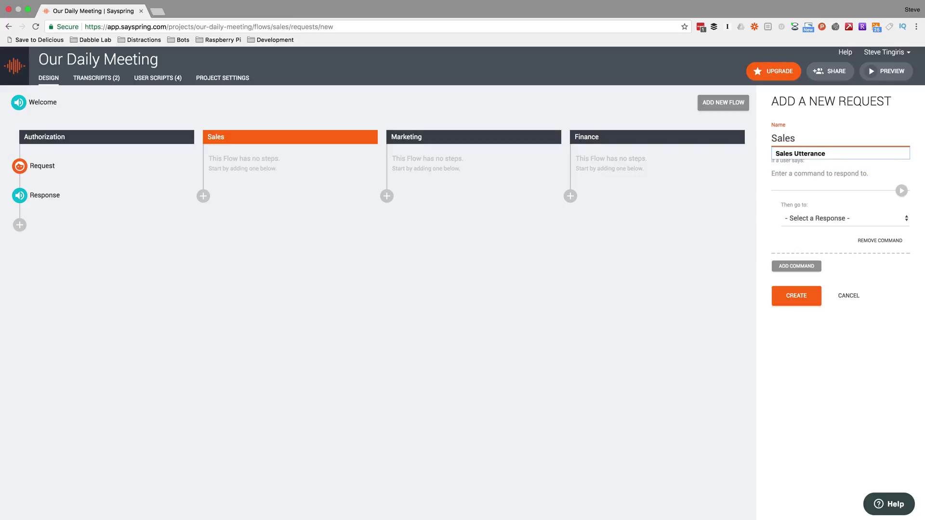
left_click(819, 155)
left_click(821, 175)
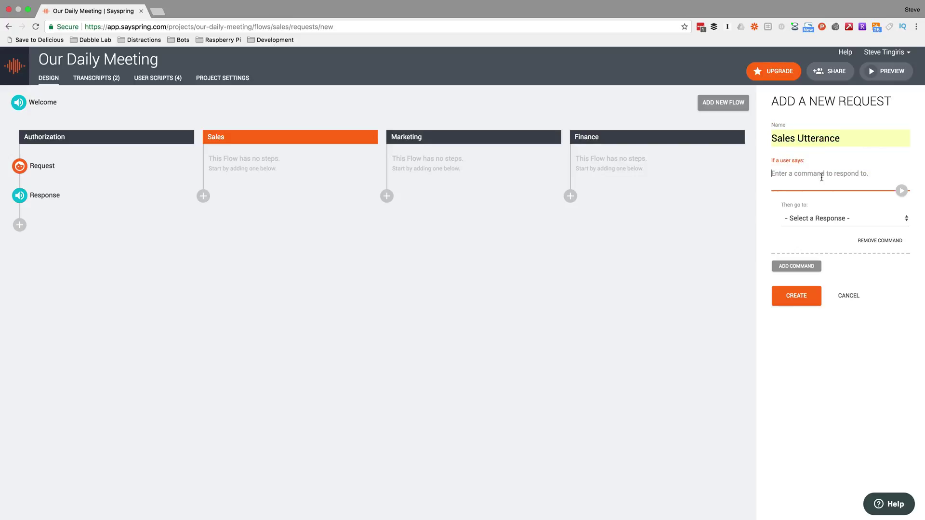
type("Sales")
key("Tab")
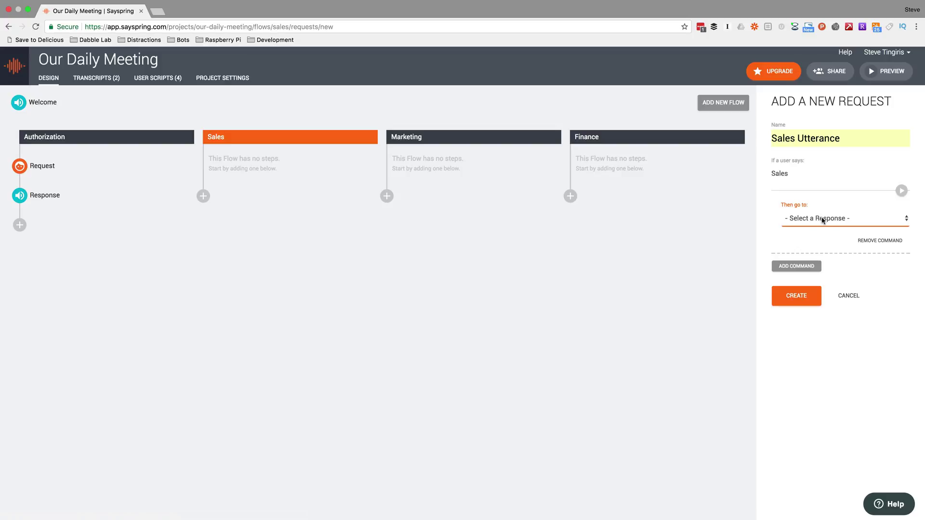
left_click(808, 296)
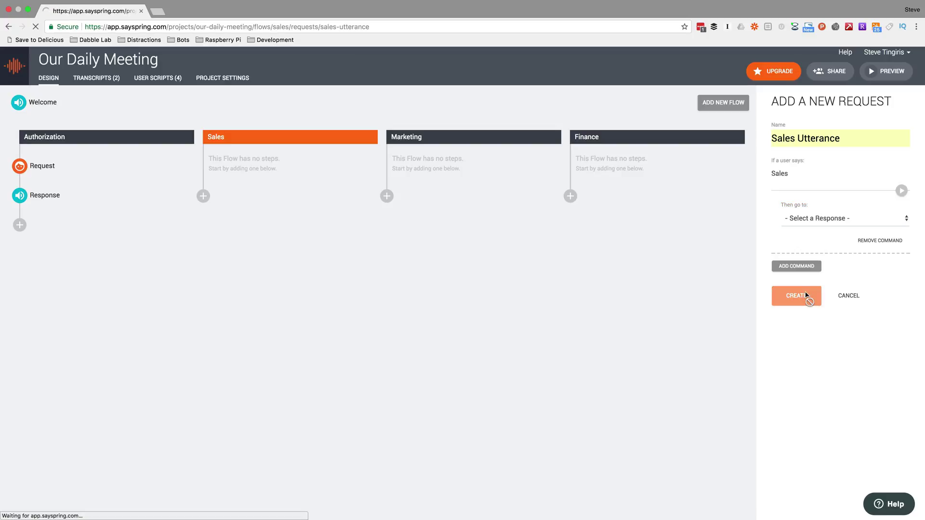
left_click(203, 199)
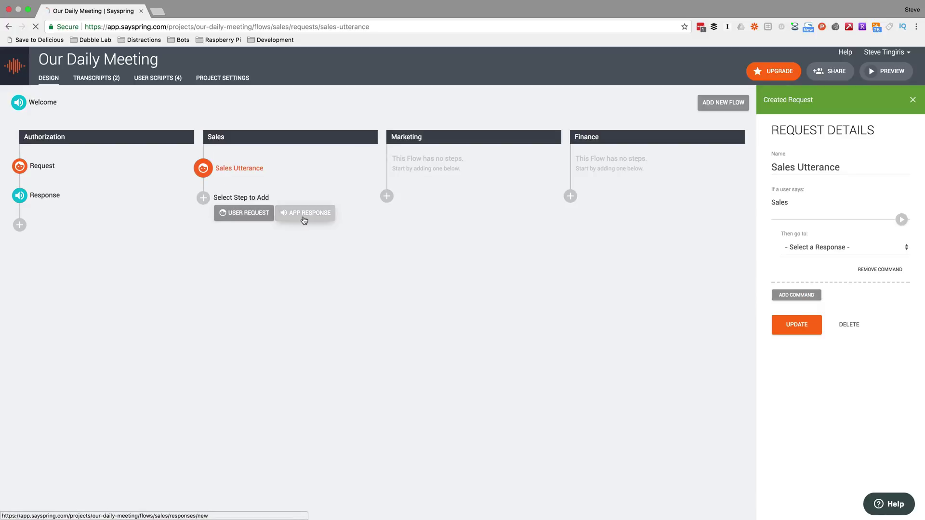
- Add a 'Sales Intent' response whose speech reads 'This is the update for sales'
left_click(305, 219)
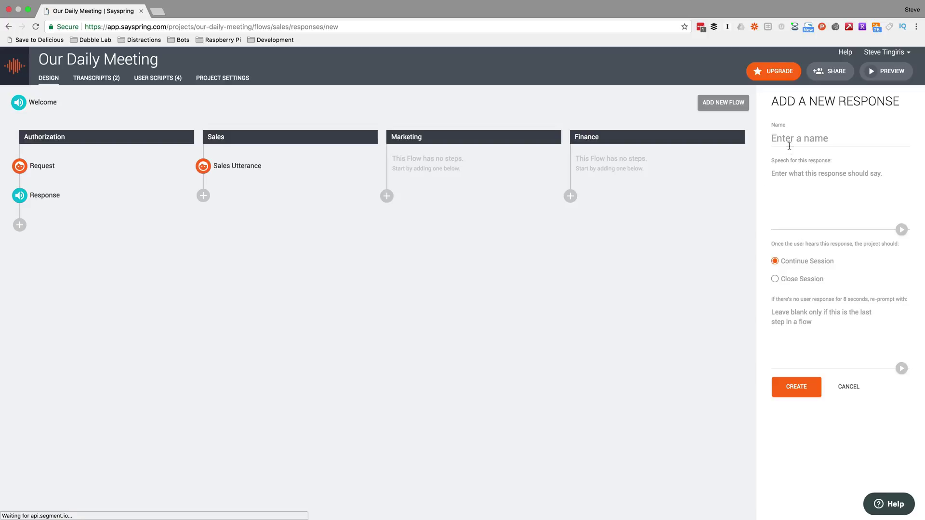
left_click(790, 141)
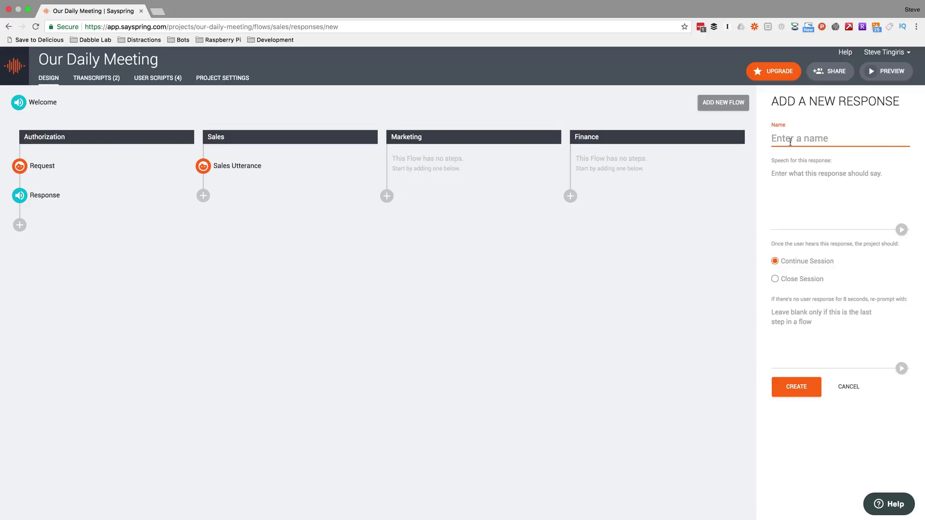
type("Sales Brief")
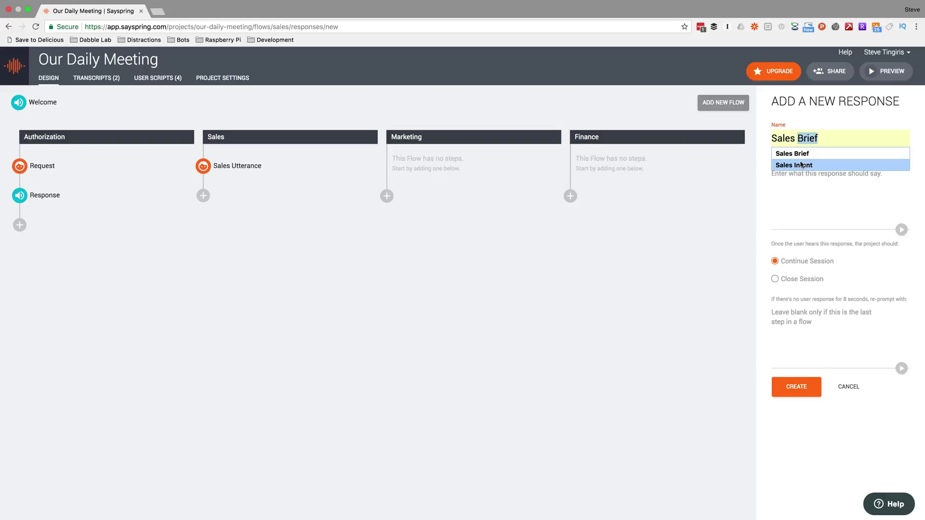
left_click(802, 164)
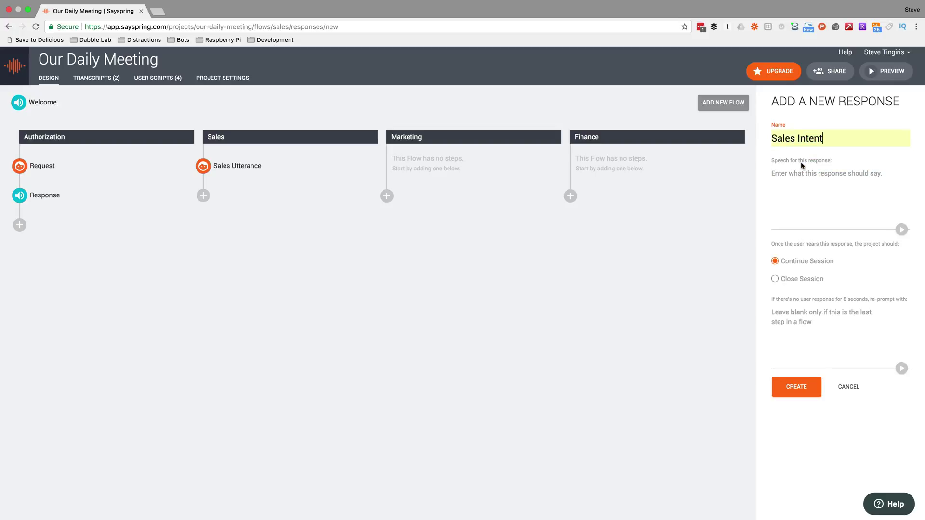
left_click(833, 211)
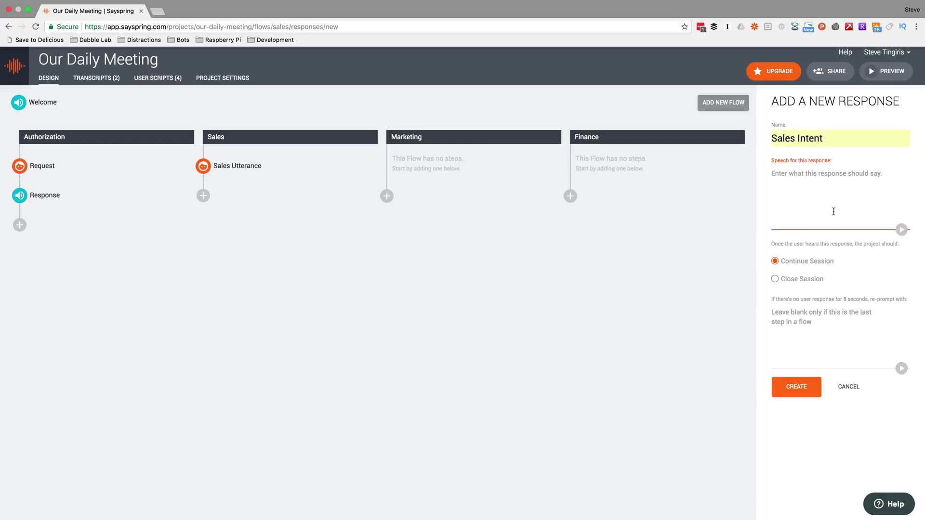
type("This is the udpate")
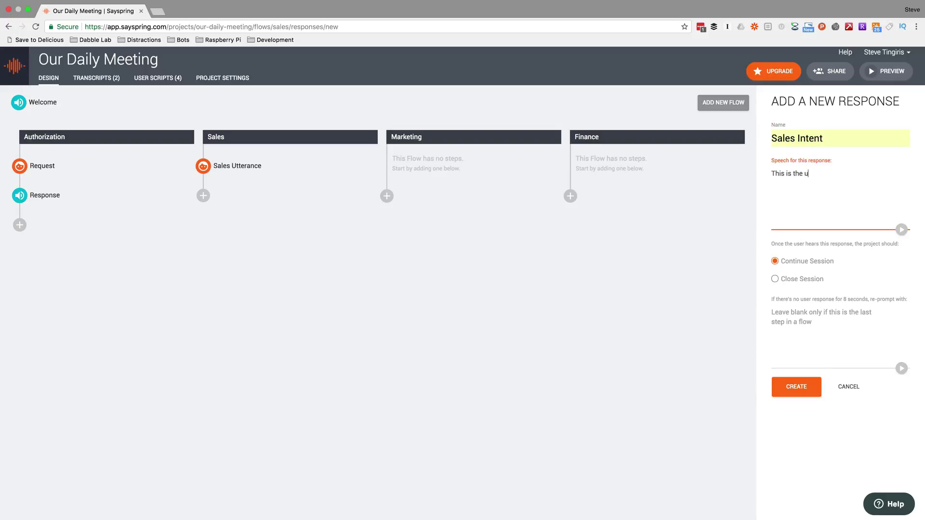
key("BackSpace")
key("BackSpace")
key("BackSpace")
key("BackSpace")
key("BackSpace")
type("d")
key("BackSpace")
type("at")
key("BackSpace")
type("pdate for sales")
- Give Sales Intent the re-prompt 'Would you also like an update on Marketing?' and create it
left_click(797, 359)
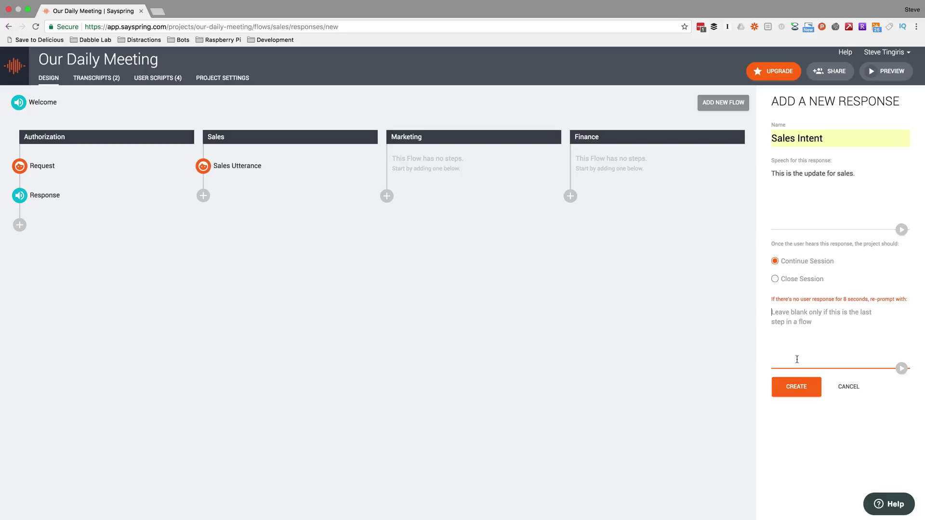
type("Wo")
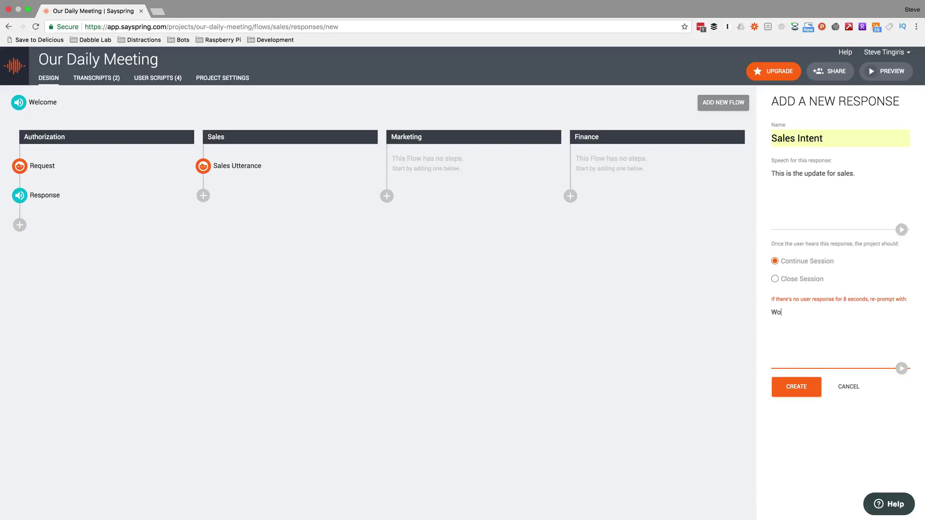
type("uld you also like an update on Marketing")
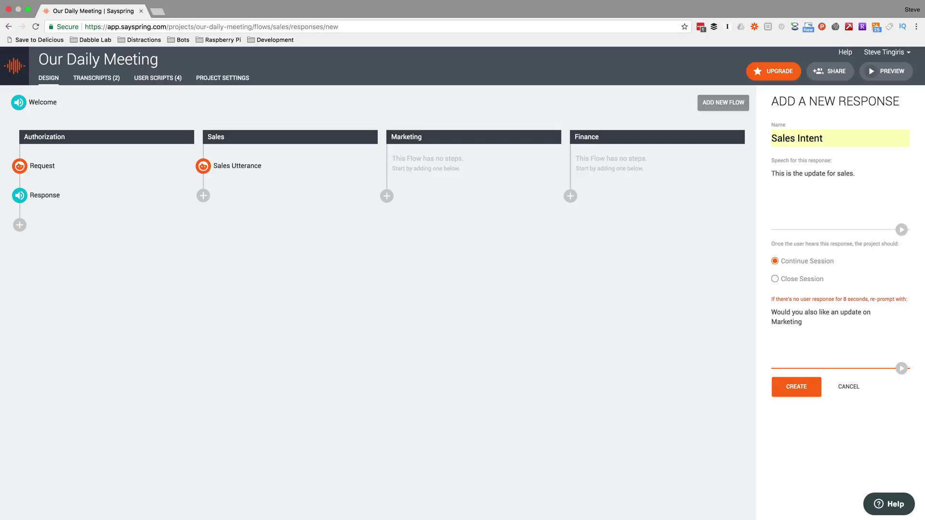
type("?")
left_click(806, 392)
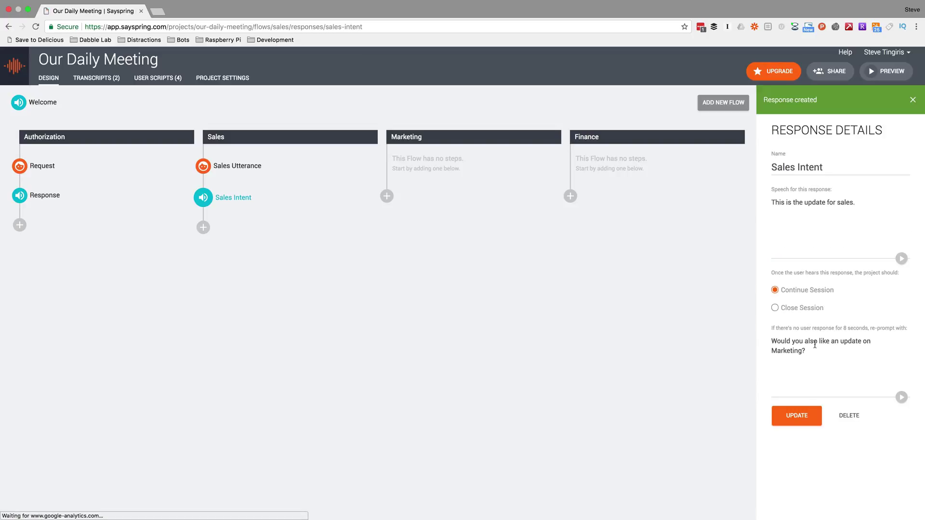
- Replace the Sales Intent re-prompt with 'Would you like an update for marketing or finance?' and save
left_click_drag(812, 354, 768, 346)
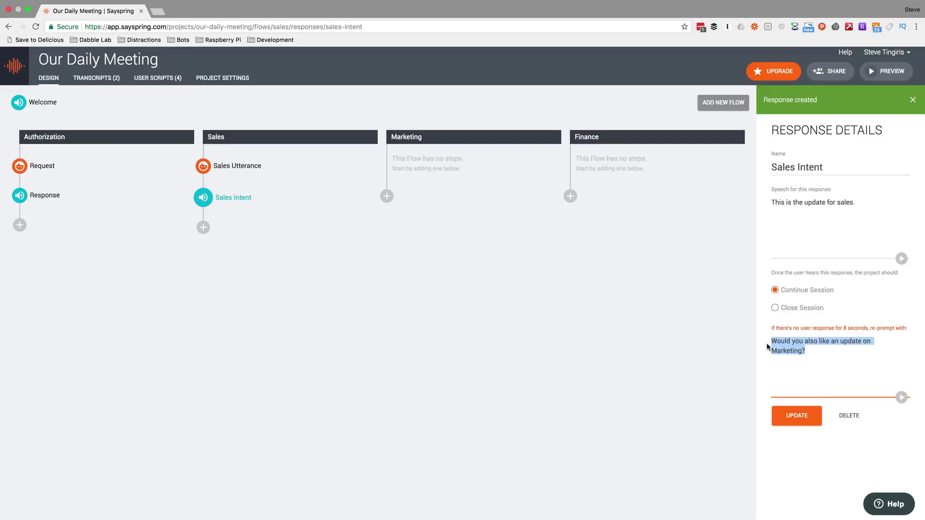
type("Wou")
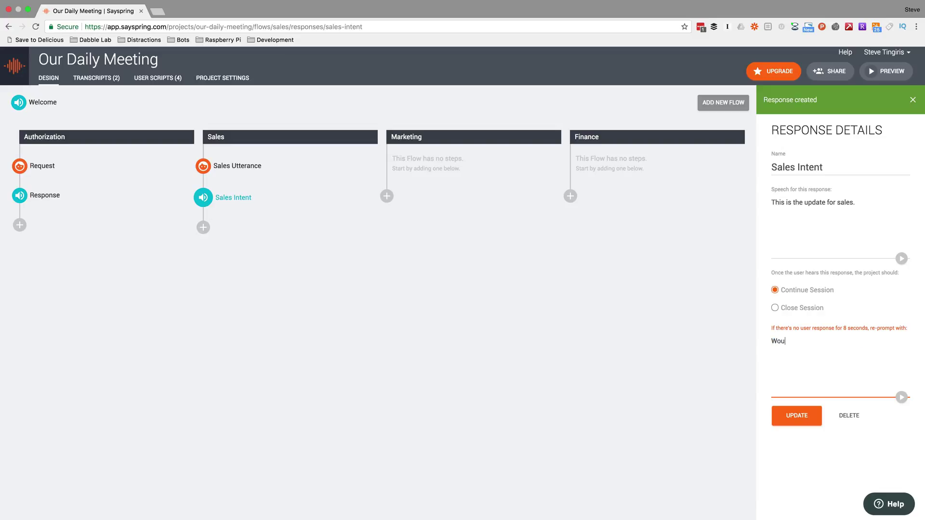
type("ld you like an update for marketing")
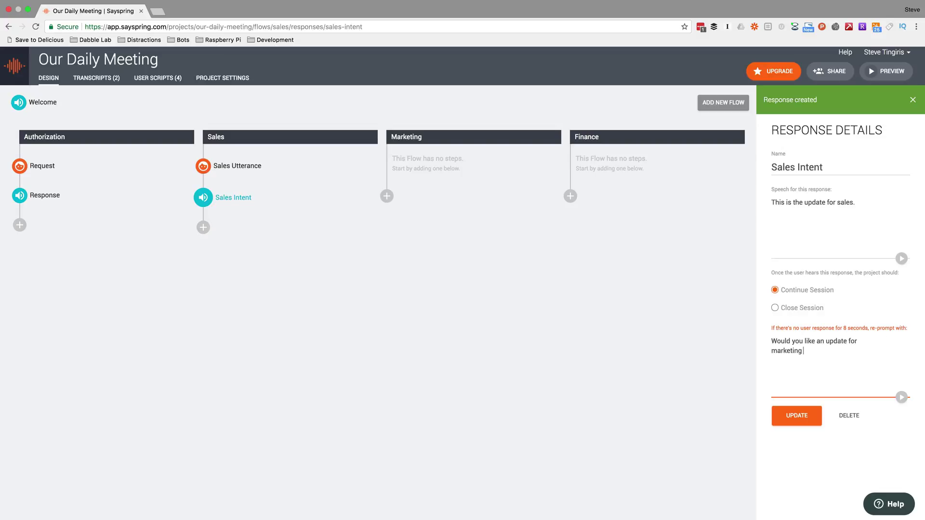
type("or")
type(" fiananc")
key("BackSpace")
key("BackSpace")
type("nance?")
left_click(791, 424)
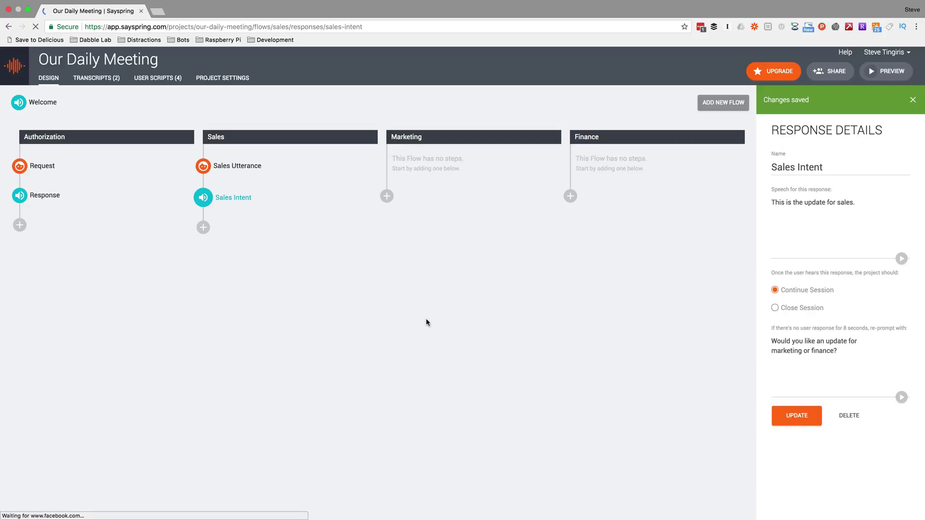
- Make the 'Sales' command of Sales Utterance go to Sales Intent
left_click(258, 169)
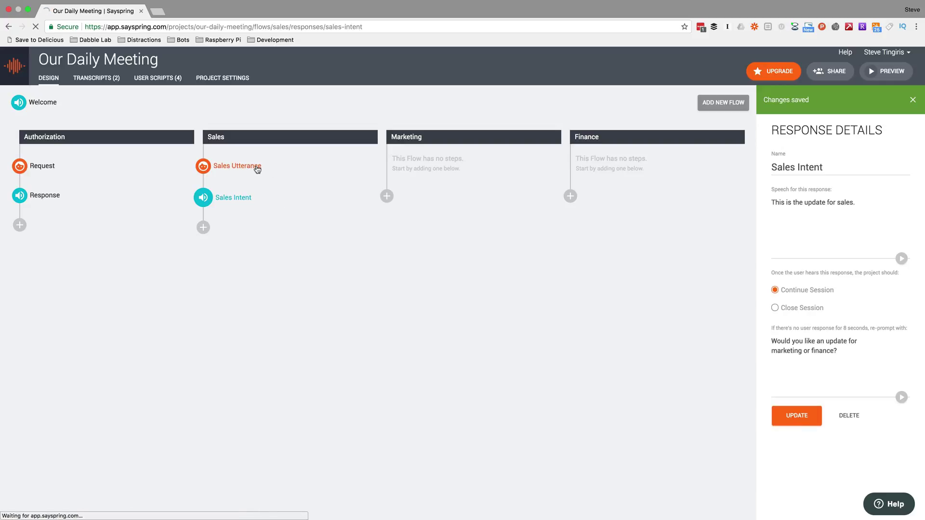
left_click(52, 195)
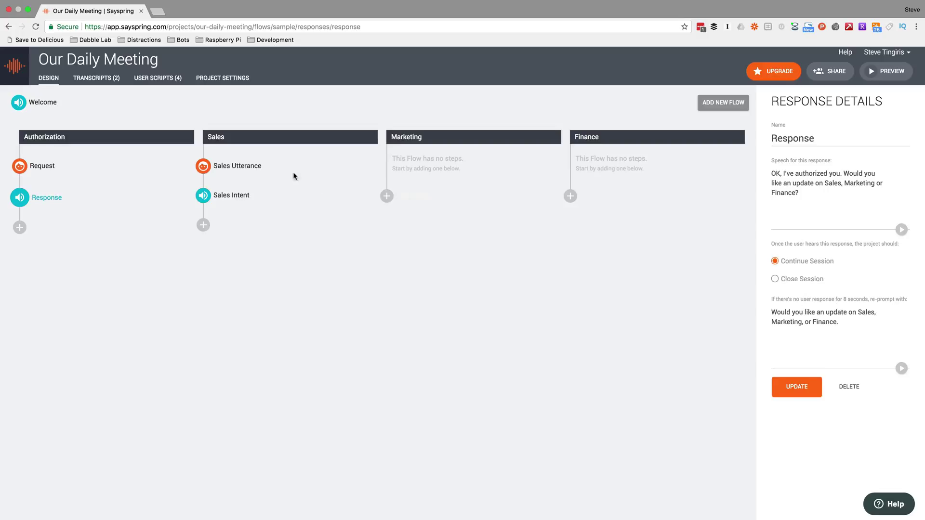
left_click(218, 165)
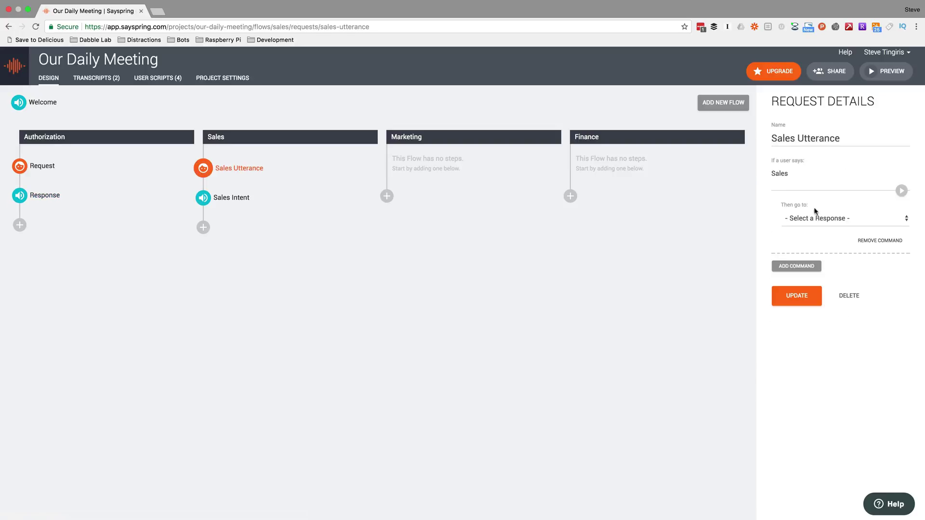
left_click(819, 220)
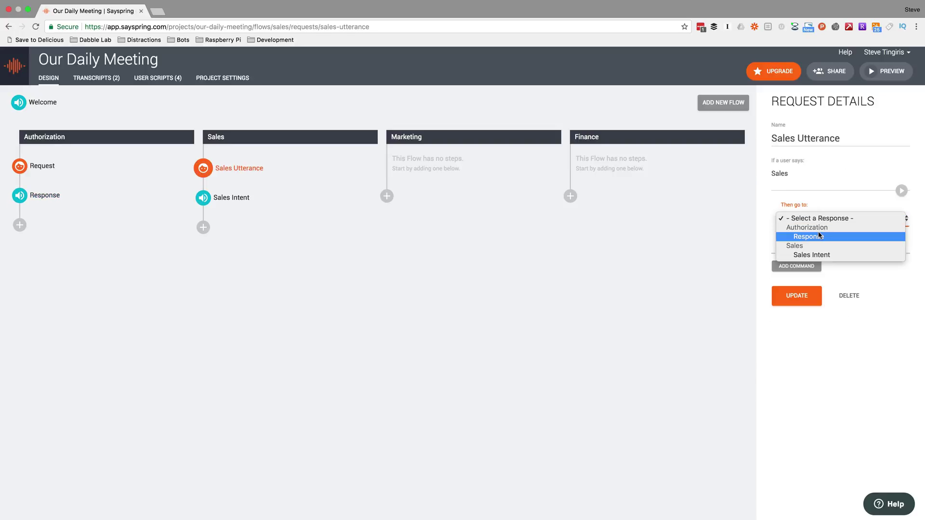
left_click(820, 255)
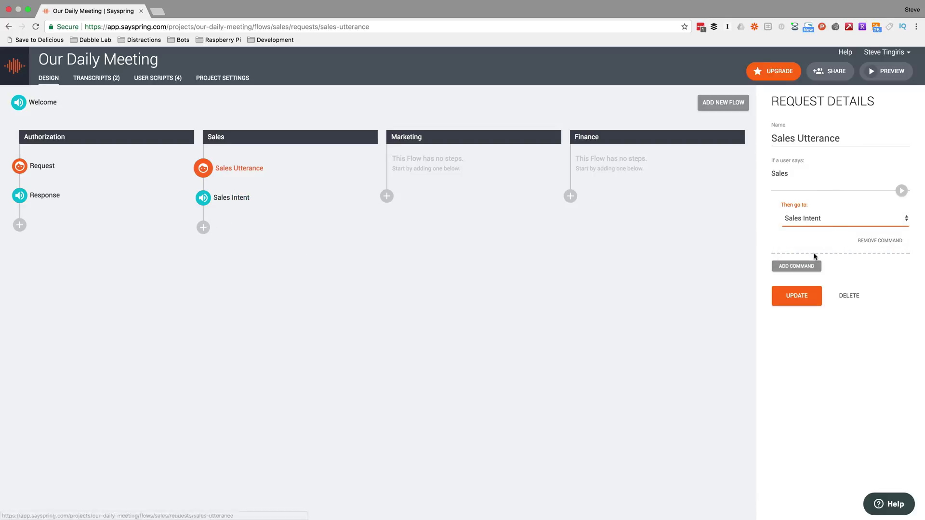
- Add a second command, 'Let's start with sales', also routed to Sales Intent, and save
left_click(791, 273)
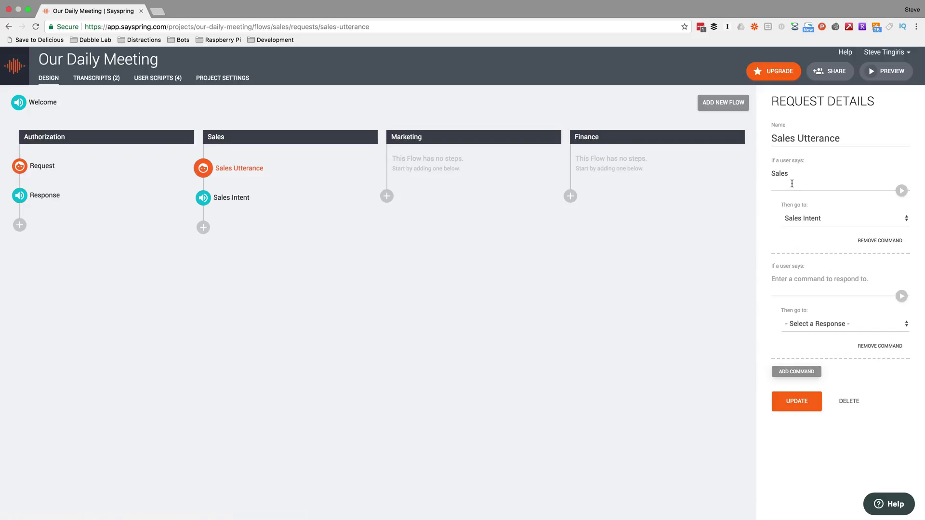
left_click(789, 280)
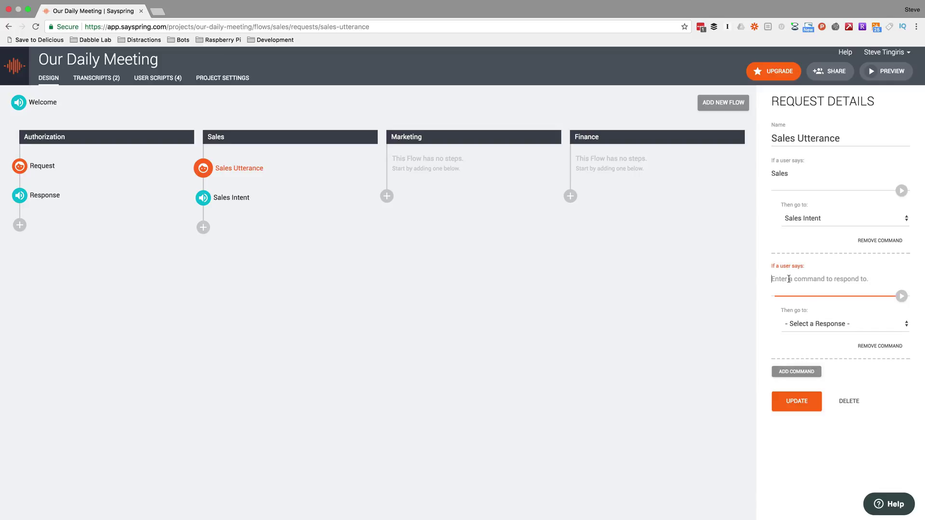
type("Let's start with sales")
left_click(842, 325)
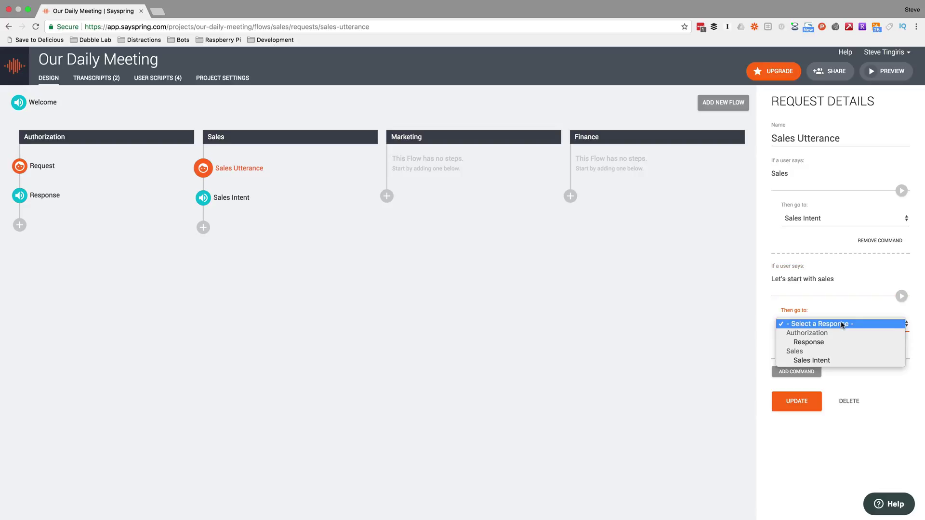
left_click(822, 360)
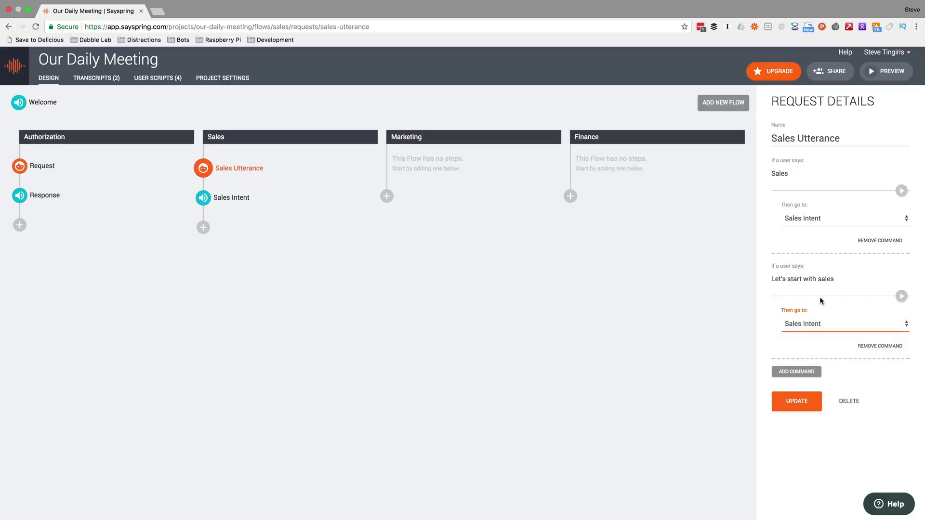
left_click(798, 405)
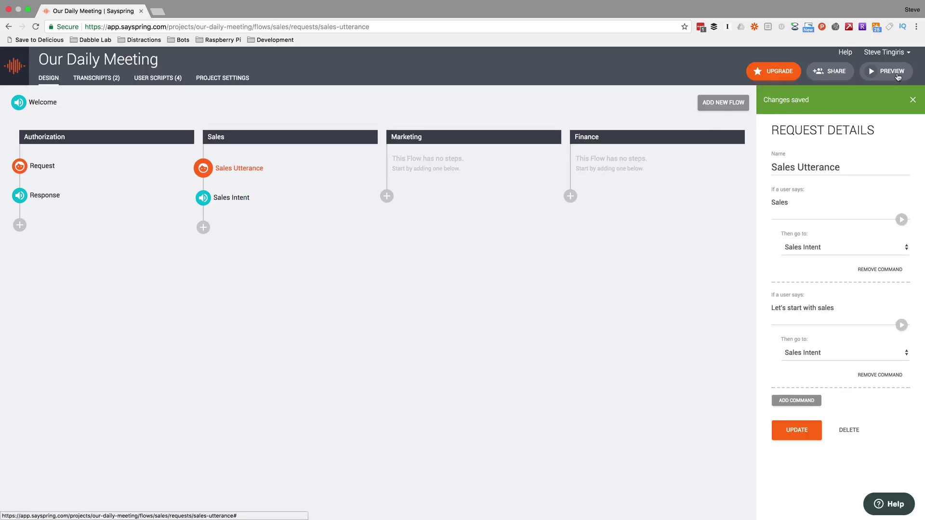
left_click(891, 73)
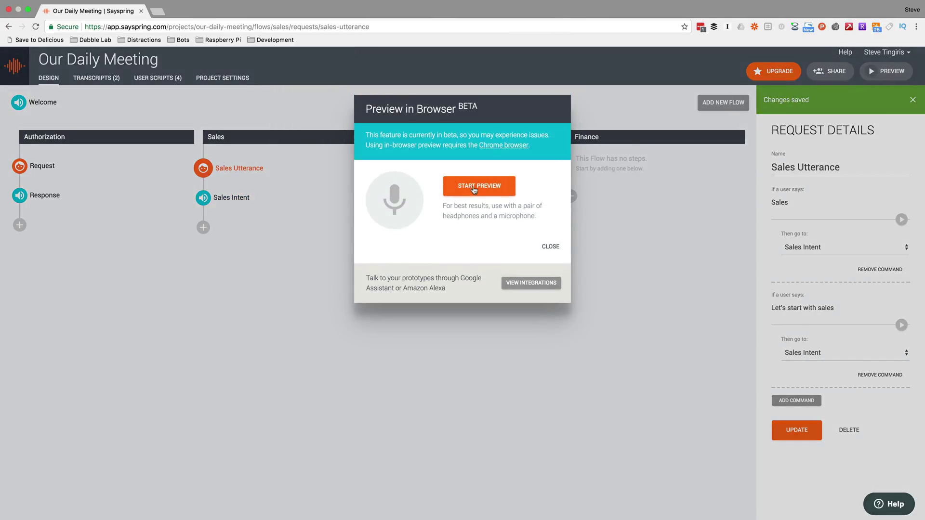
- Run a live in-browser voice preview of the prototype, then stop and close it
left_click(475, 190)
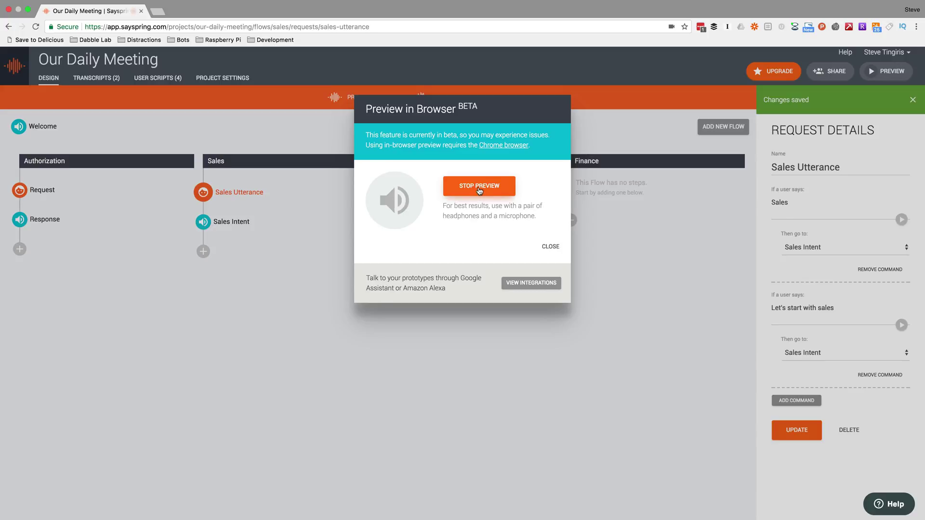
left_click(480, 187)
left_click(552, 246)
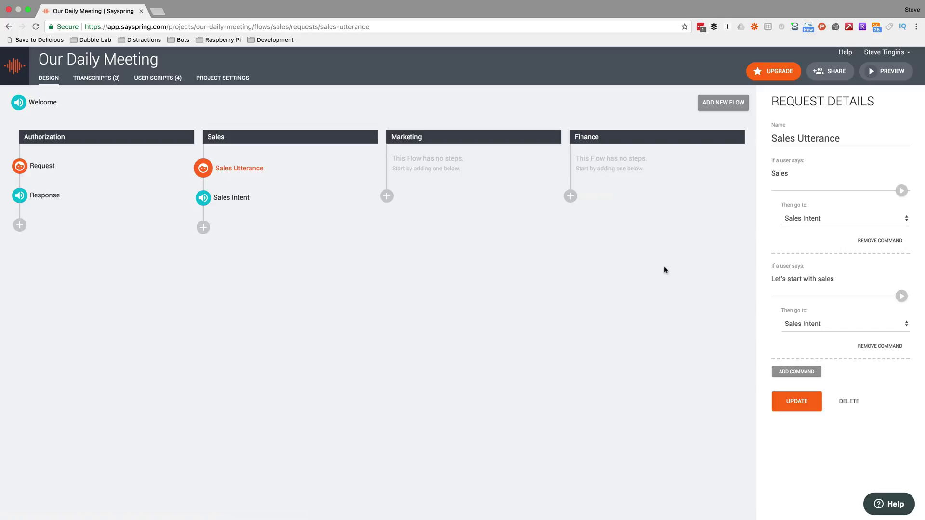
- Append 'Bla bla' and the marketing-or-finance question to the Sales Intent speech and save
left_click(241, 203)
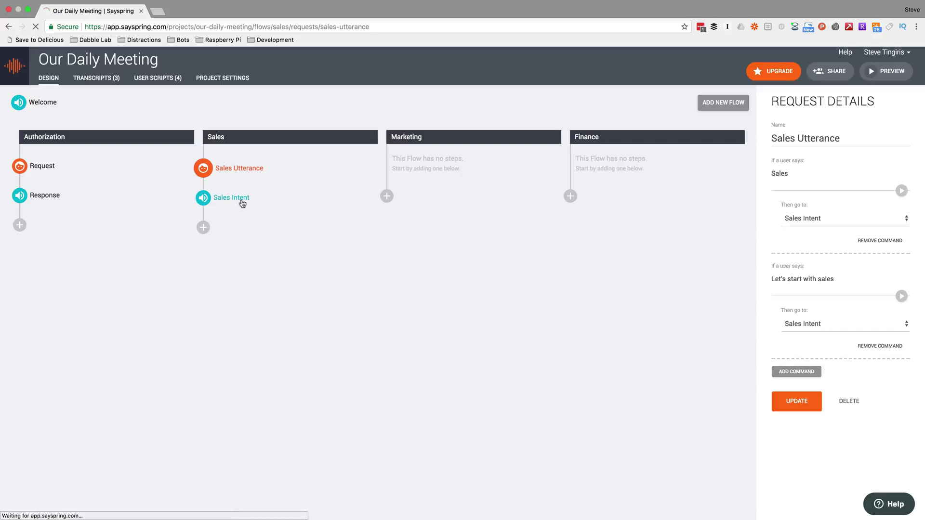
left_click(875, 173)
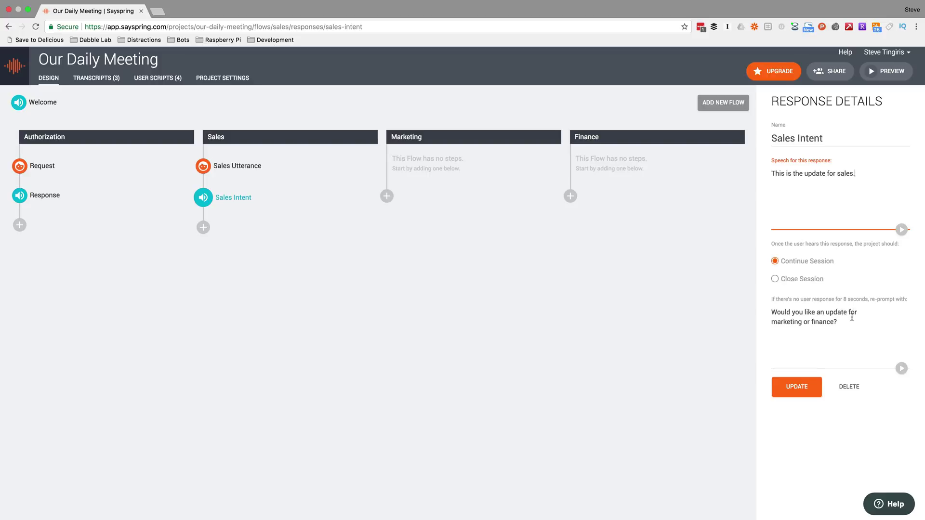
left_click_drag(850, 318, 770, 314)
key("super+c")
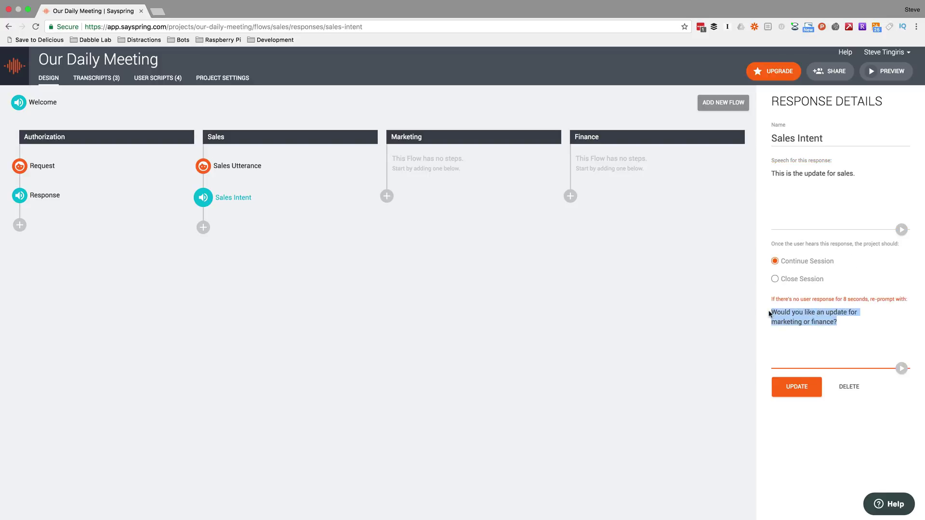
left_click(871, 177)
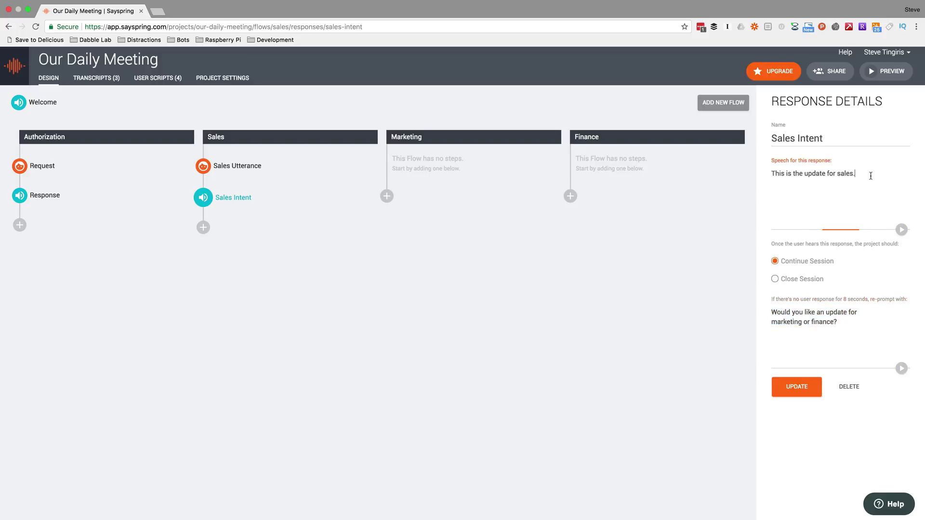
type("Bla")
type(" bal")
key("super+v")
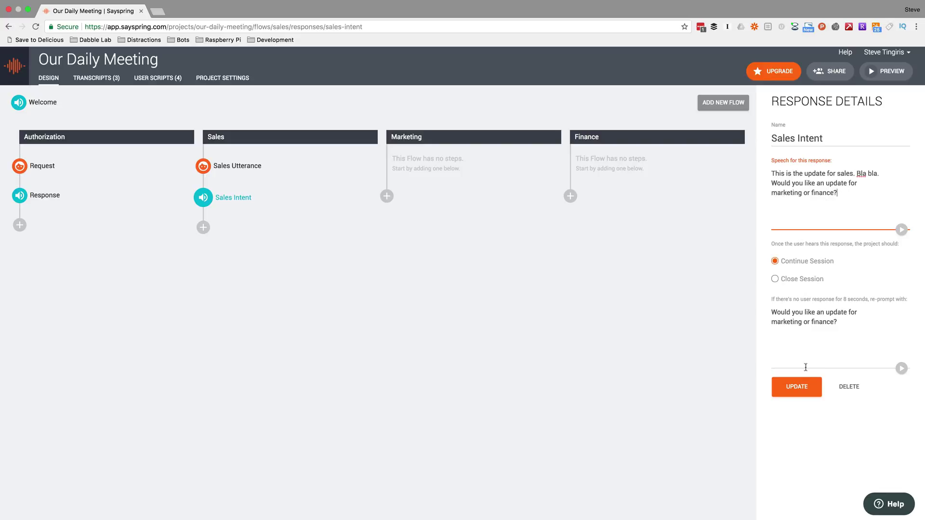
left_click(797, 389)
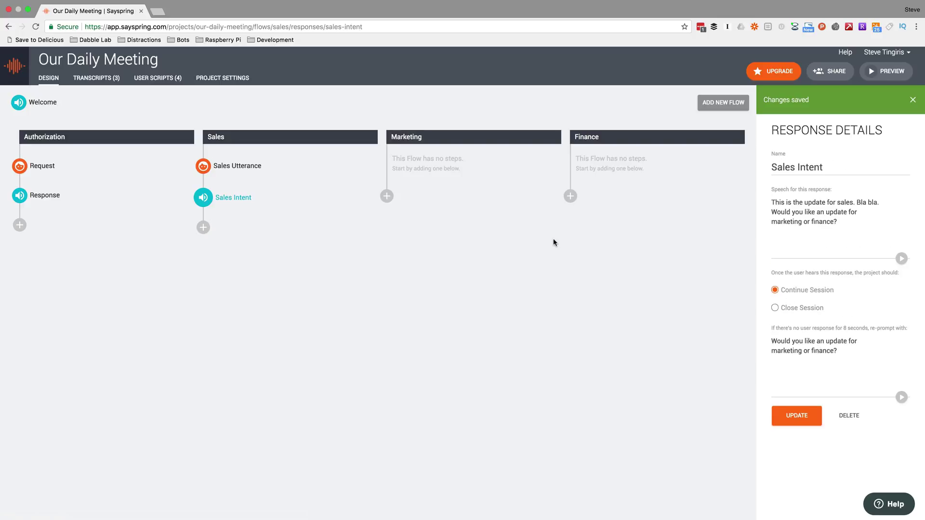
left_click(878, 74)
- Run and close a voice preview, then add a new user request step to Marketing
left_click(492, 187)
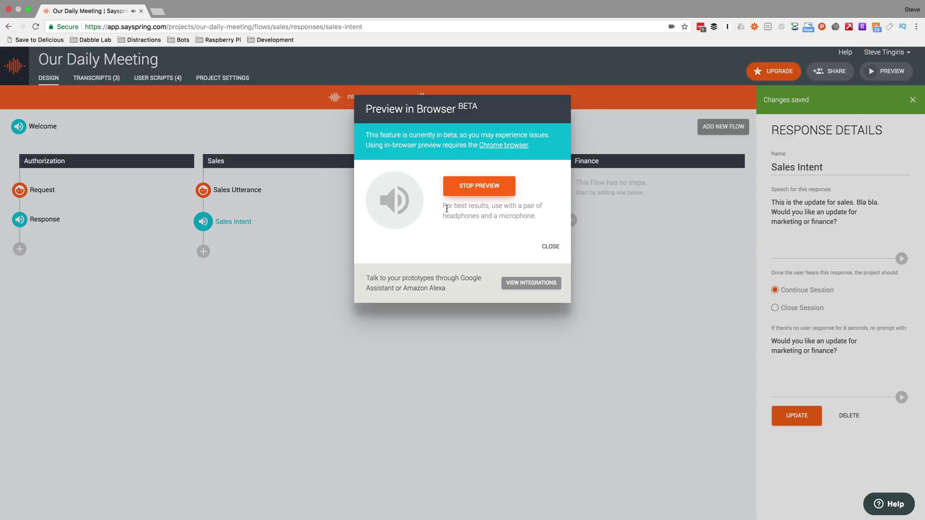
left_click(473, 192)
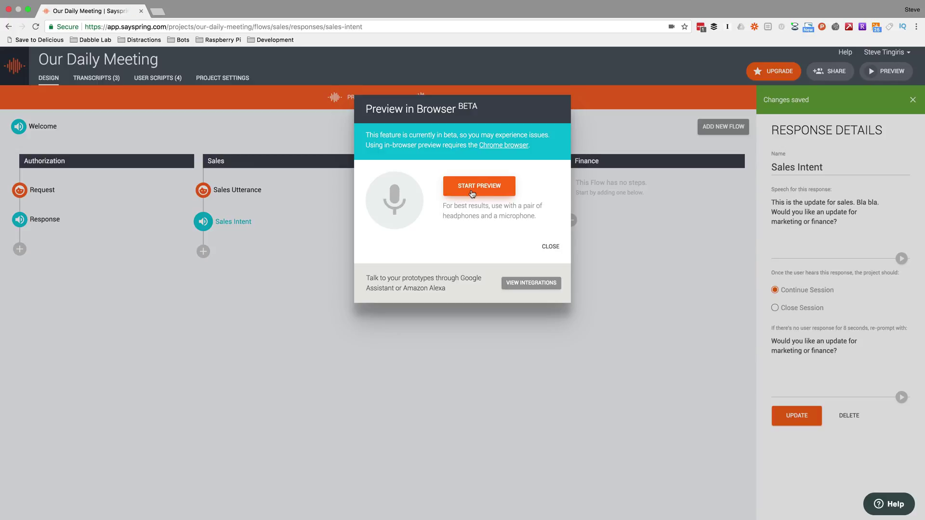
left_click(551, 246)
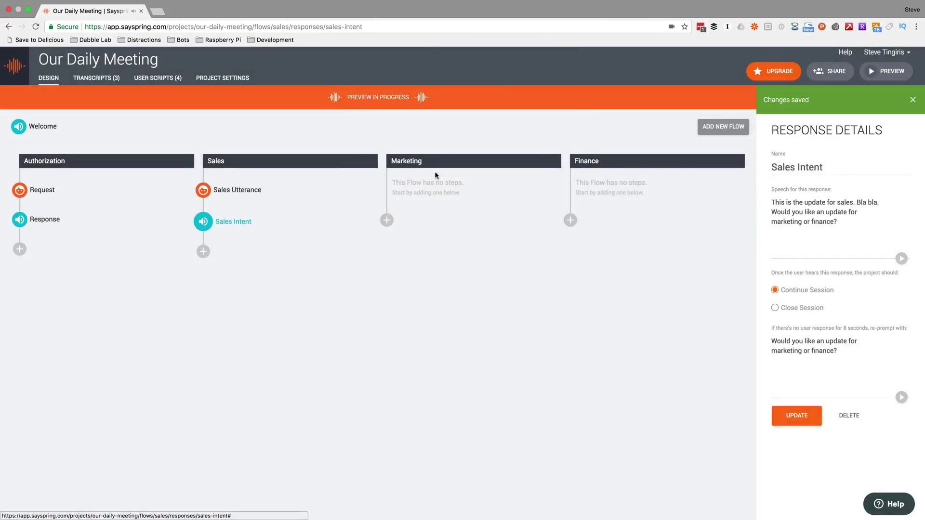
left_click(387, 220)
left_click(440, 242)
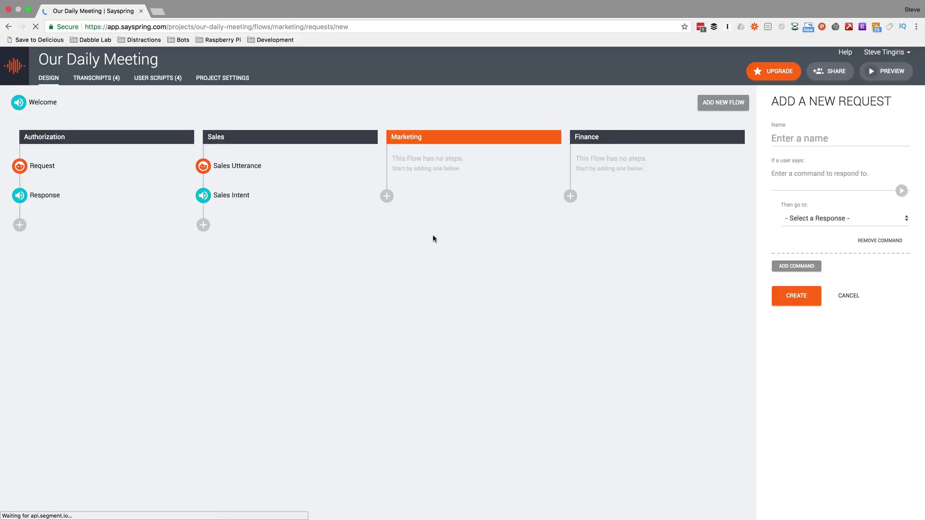
- Create the 'Marketing Utterance' request, triggered when the user says 'marketing'
left_click(833, 143)
type("M")
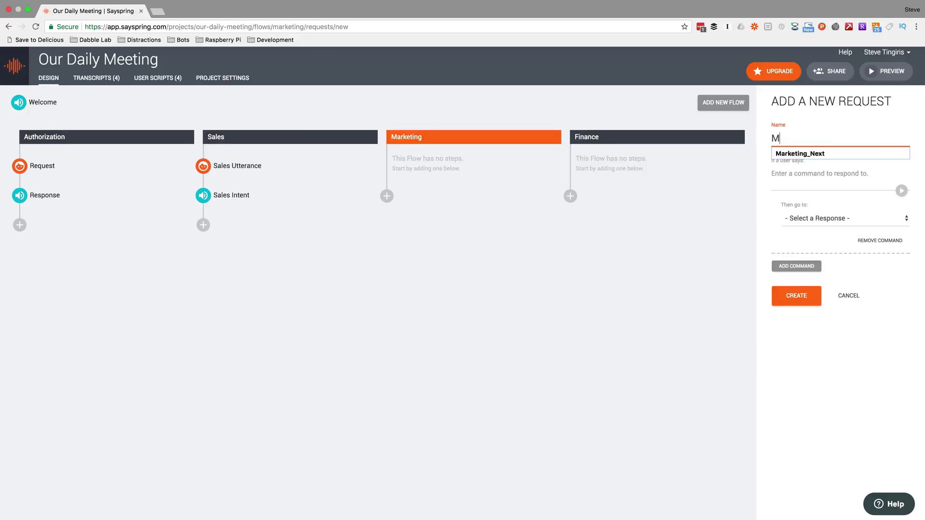
type("arketing Utterance")
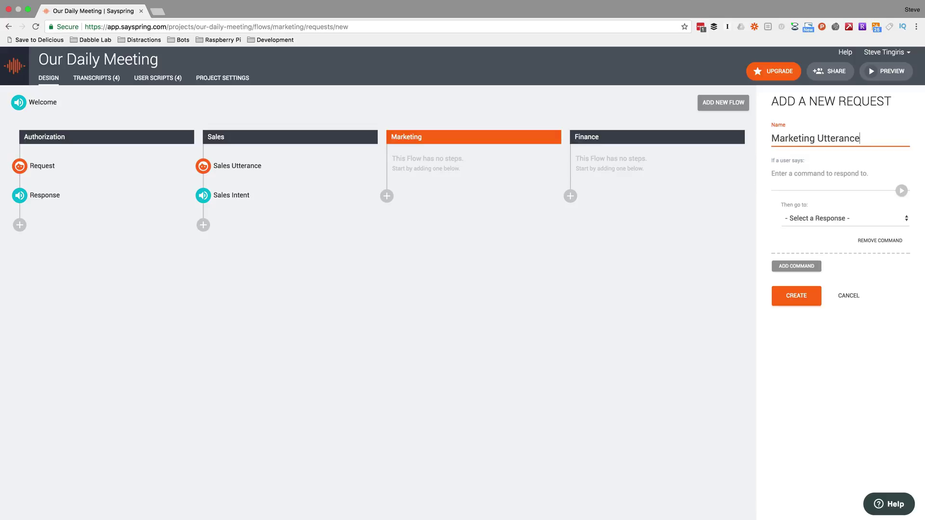
key("Tab")
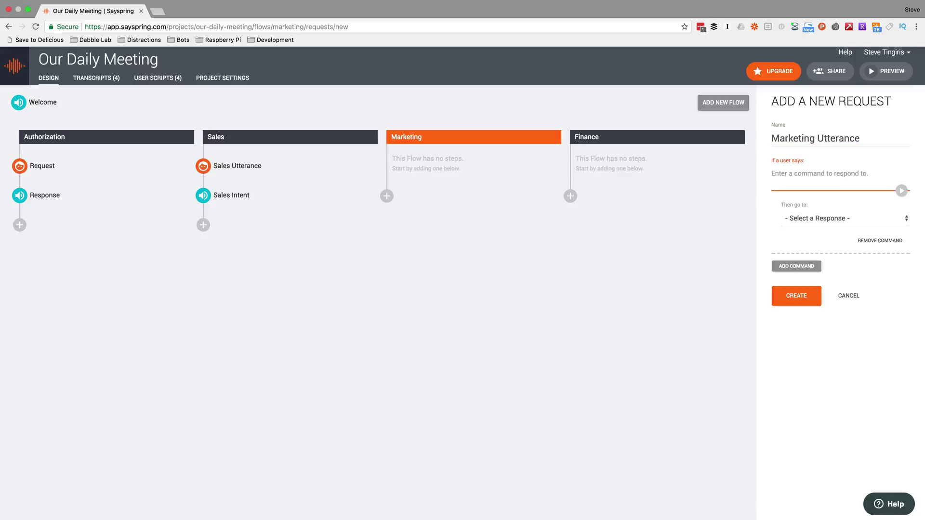
type("marketing")
left_click(870, 239)
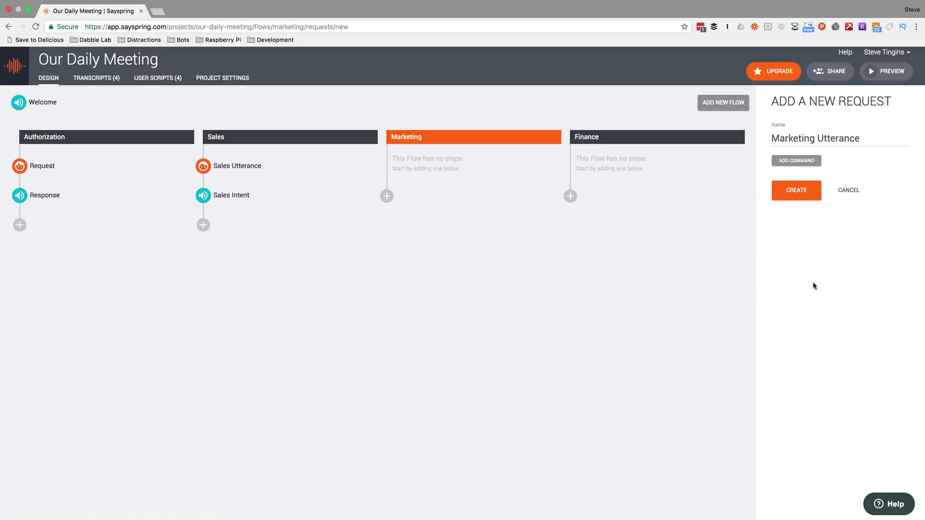
left_click(807, 162)
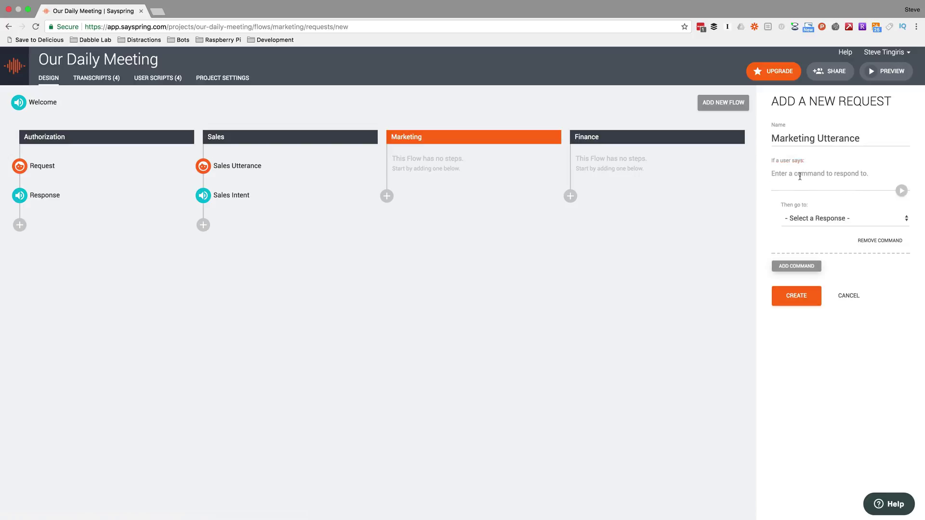
left_click(800, 177)
type("marketing")
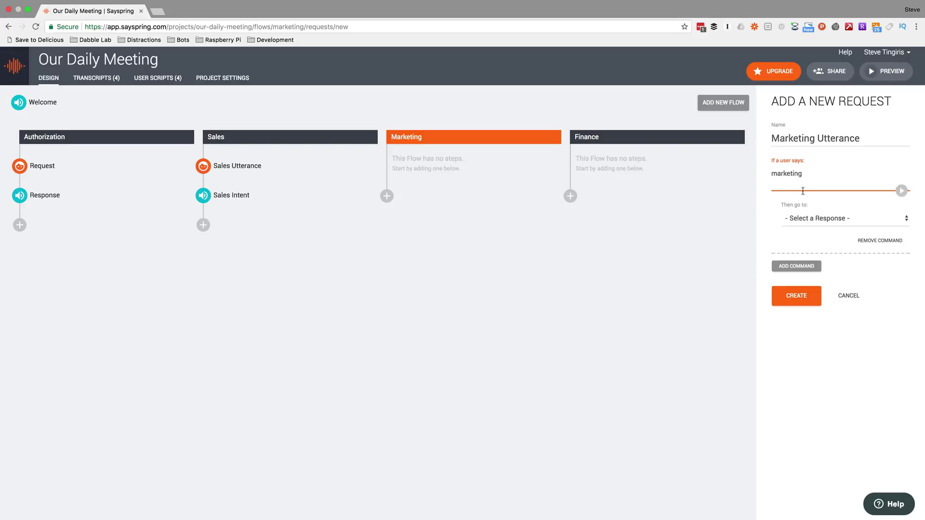
left_click(790, 296)
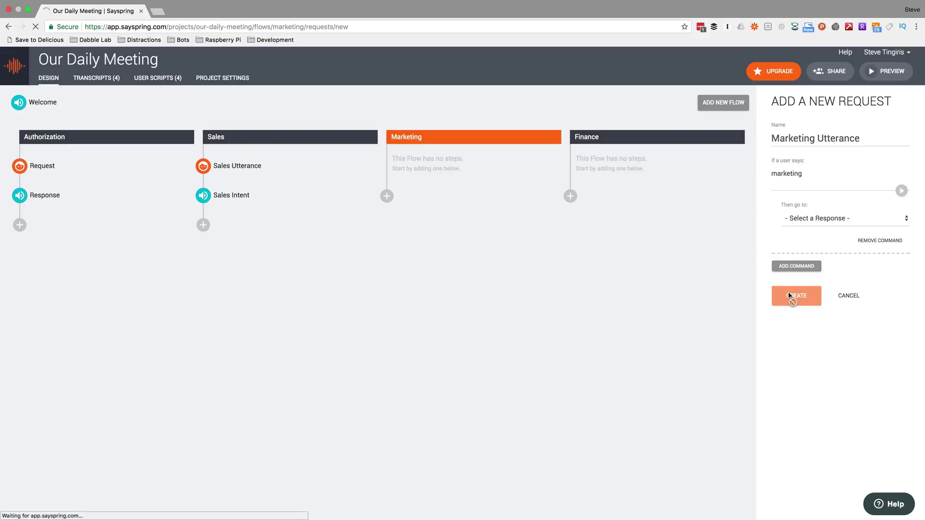
left_click(387, 203)
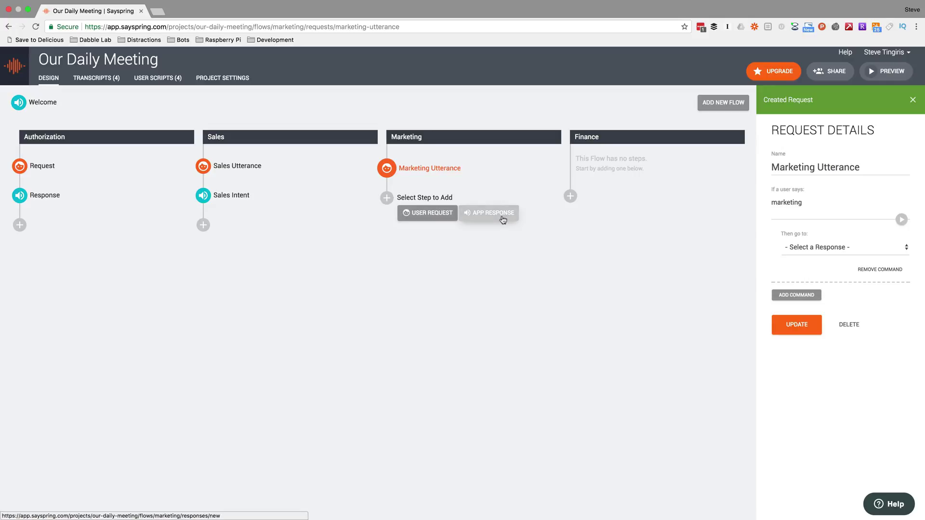
- Create the 'Marketing Intent' response with the marketing-update speech and its closing question as re-prompt
left_click(502, 218)
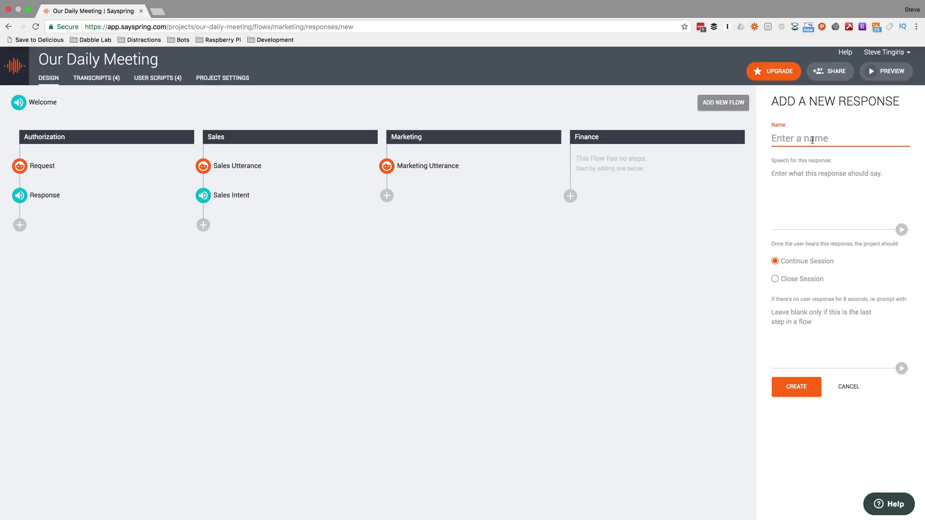
type("Marketing Intent")
left_click(846, 178)
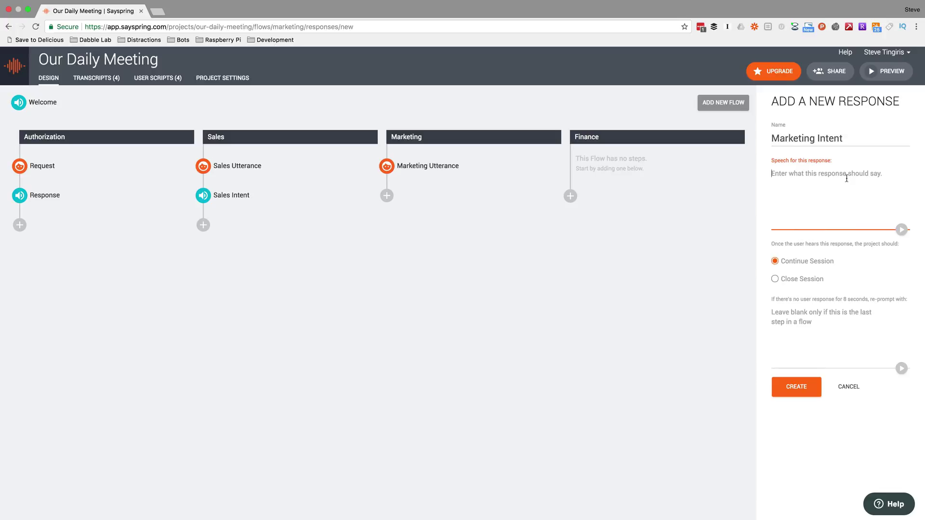
type("This is the ma")
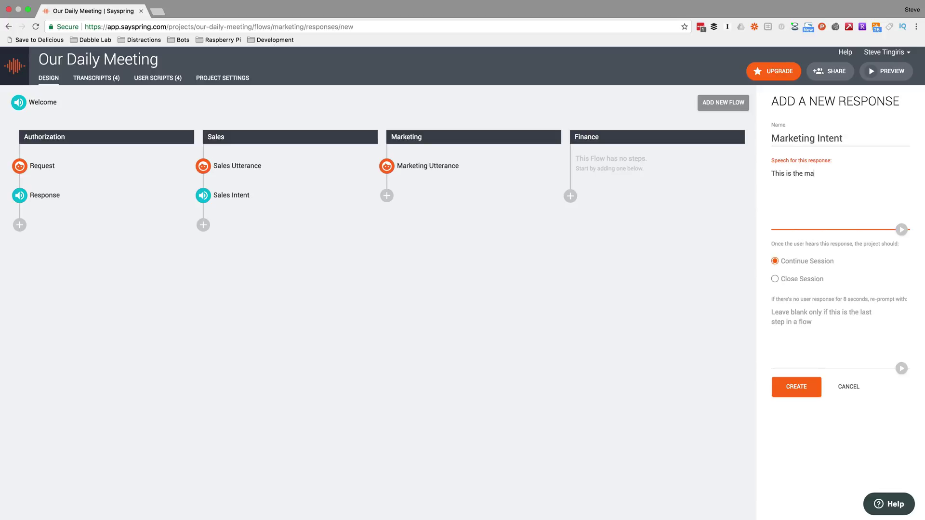
type("rketing update. What would you like to hear about next?")
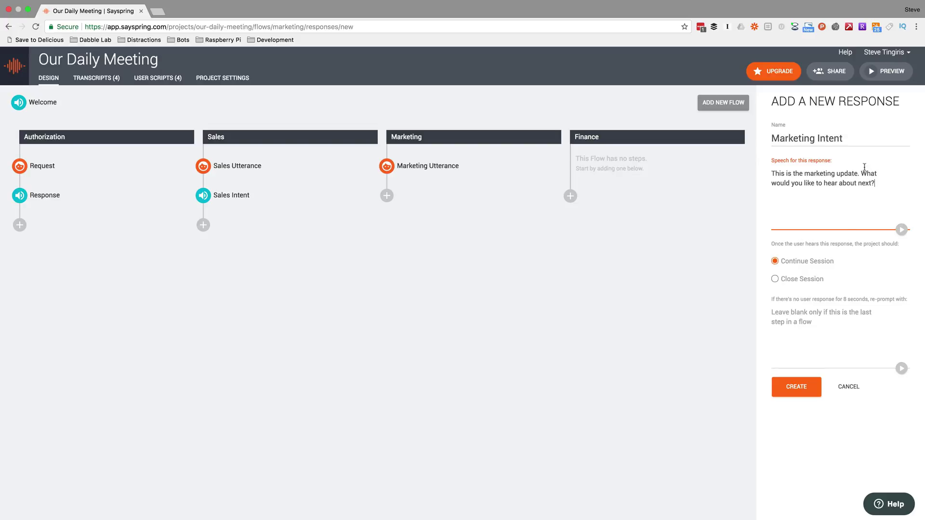
left_click_drag(862, 173, 876, 183)
key("super+c")
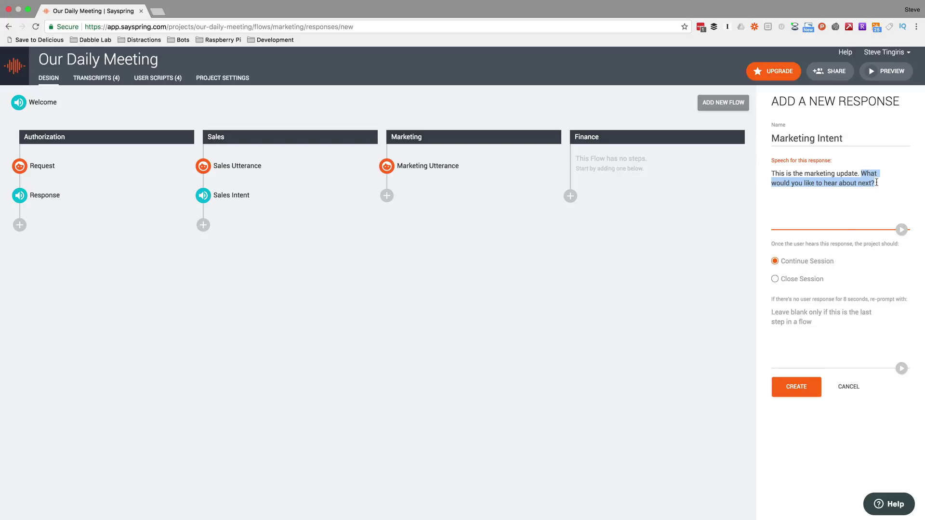
left_click(806, 360)
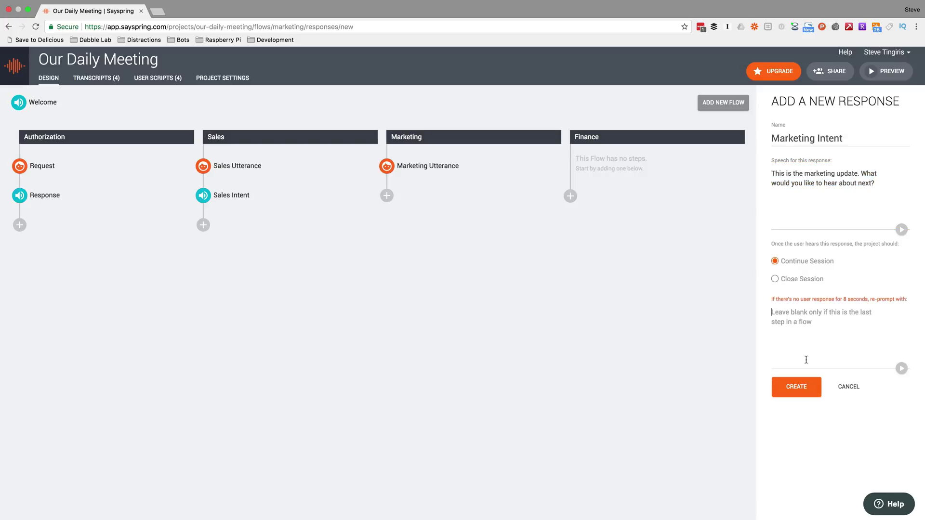
key("super+v")
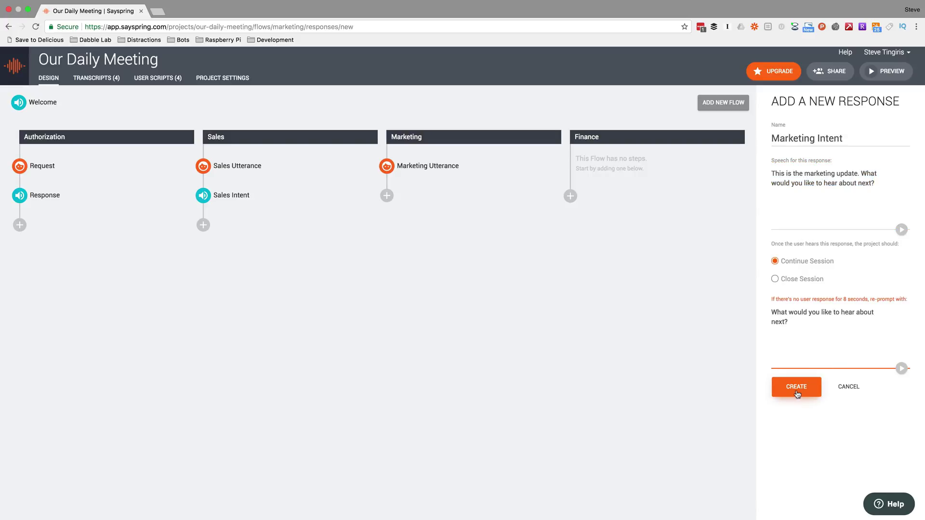
left_click(796, 389)
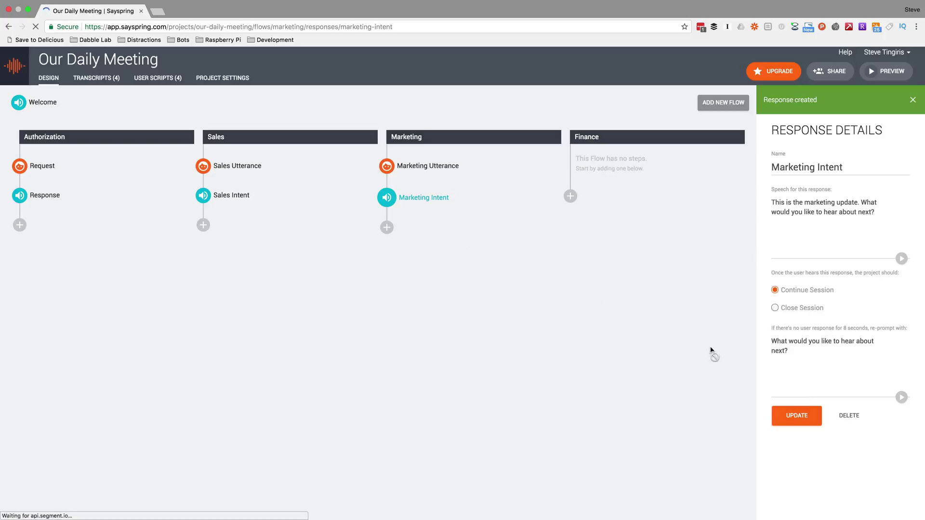
- Route the Marketing Utterance request to Marketing Intent and save it
left_click(433, 169)
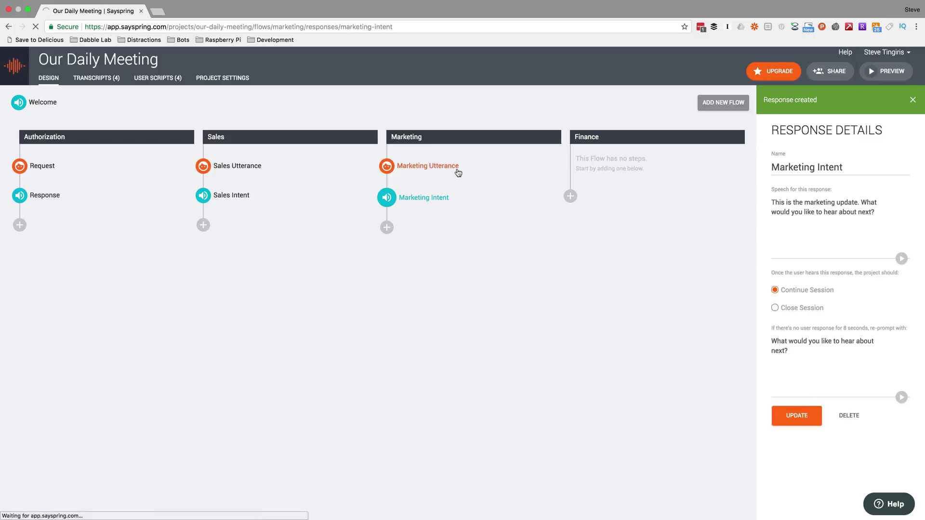
left_click(825, 220)
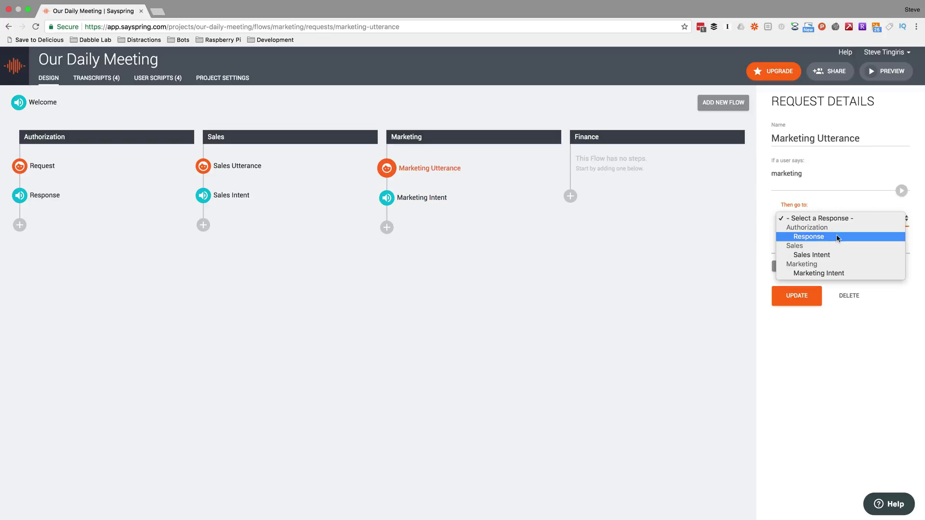
left_click(828, 273)
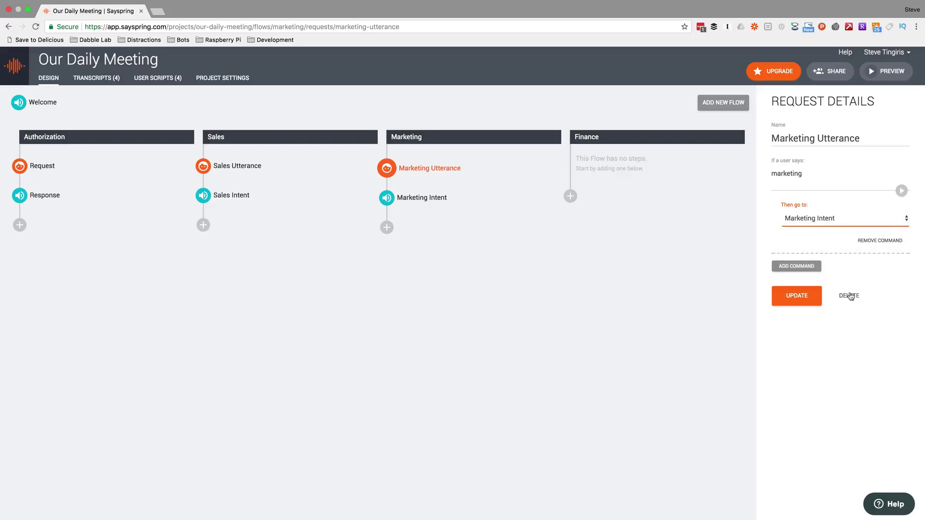
left_click(804, 297)
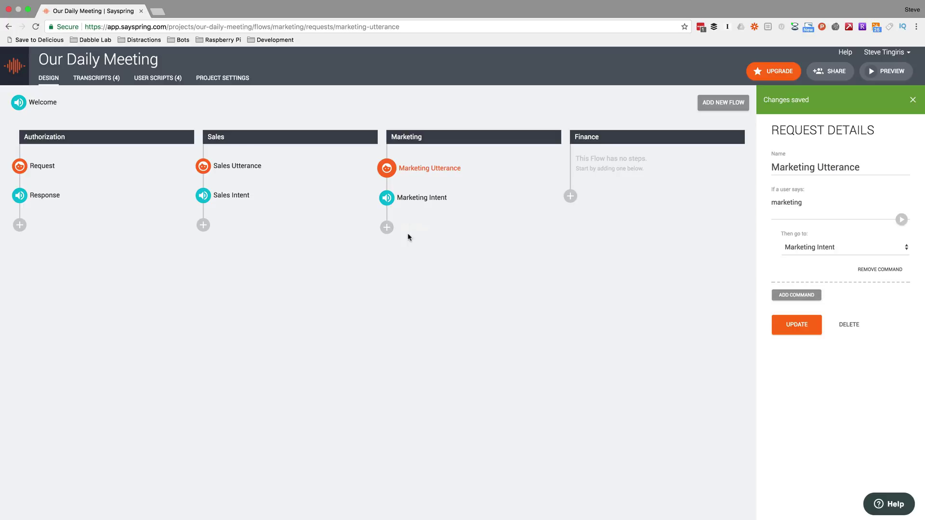
- Run the in-browser voice preview of Our Daily Meeting, then stop it and close the window
left_click(892, 76)
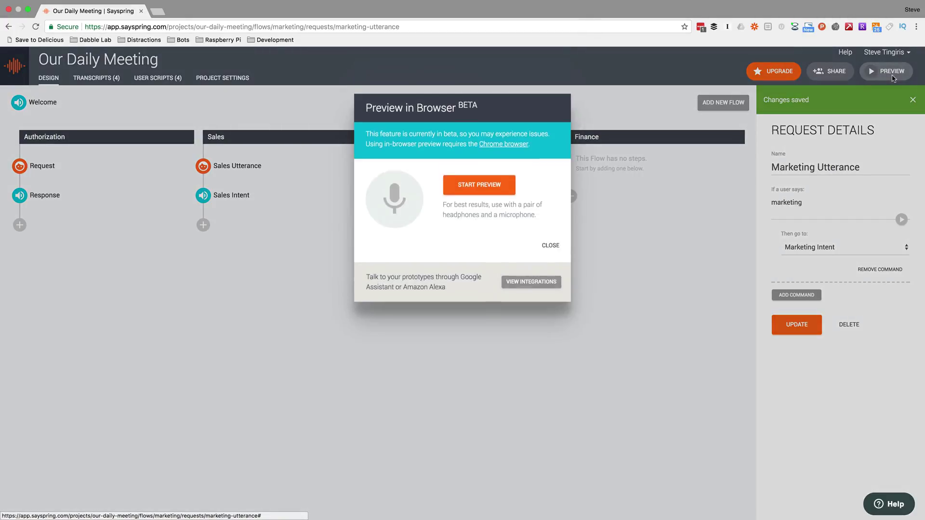
left_click(478, 187)
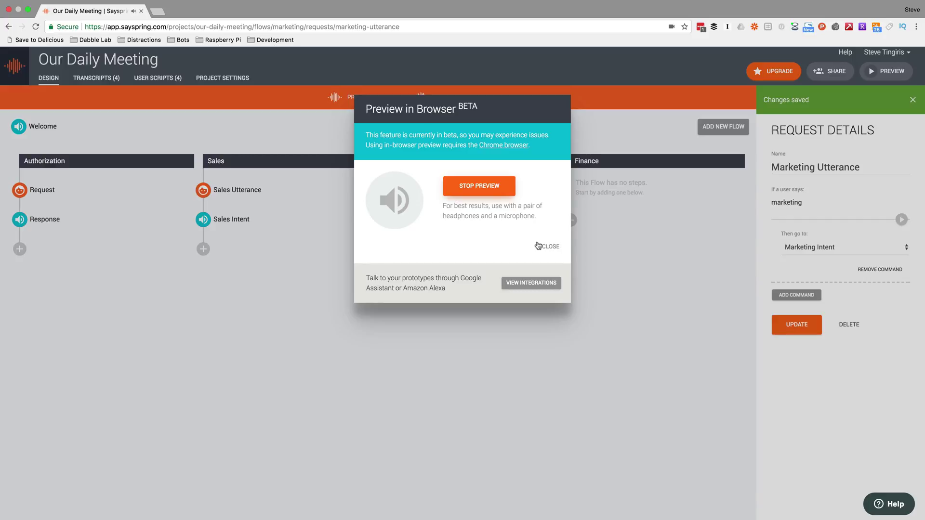
left_click(552, 247)
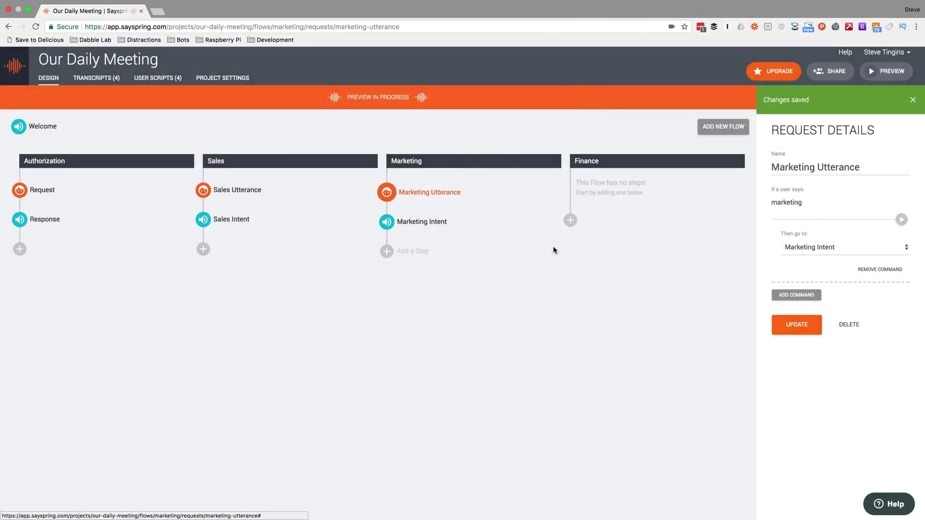
left_click(884, 79)
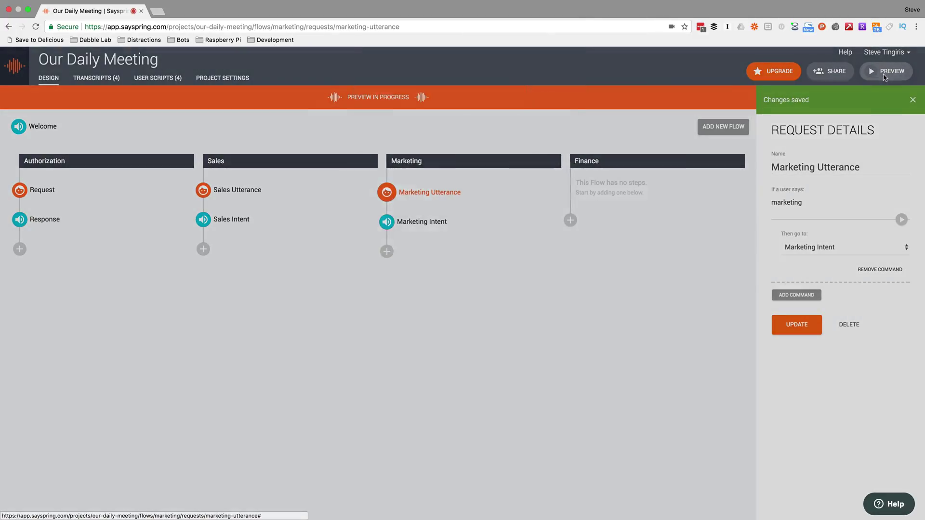
left_click(492, 192)
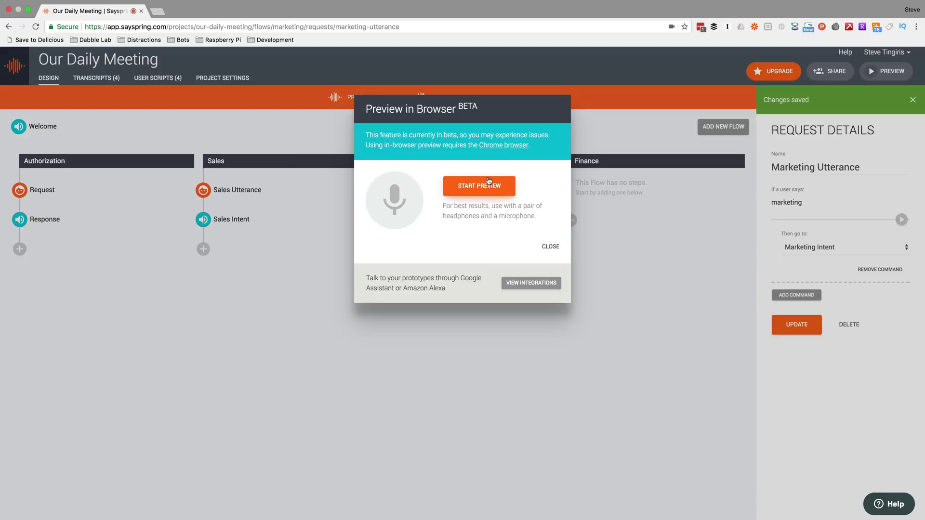
left_click(551, 247)
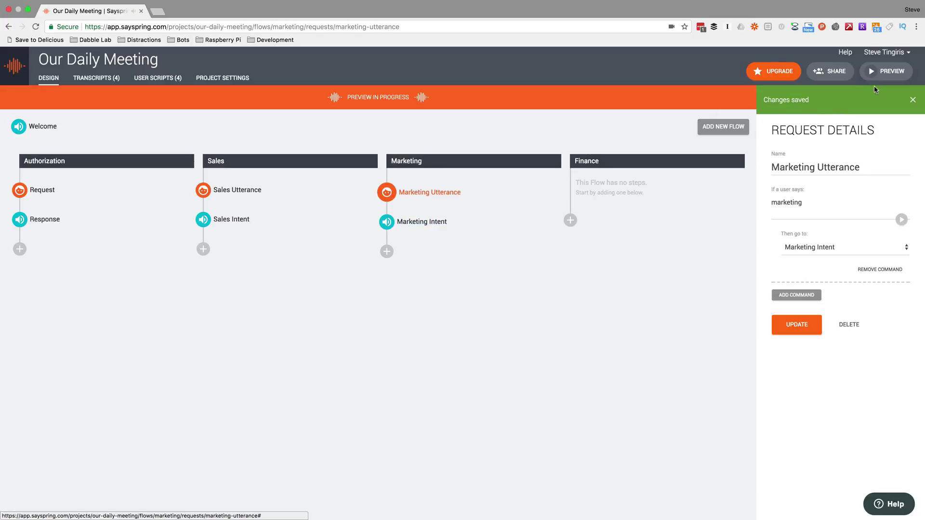
left_click(888, 75)
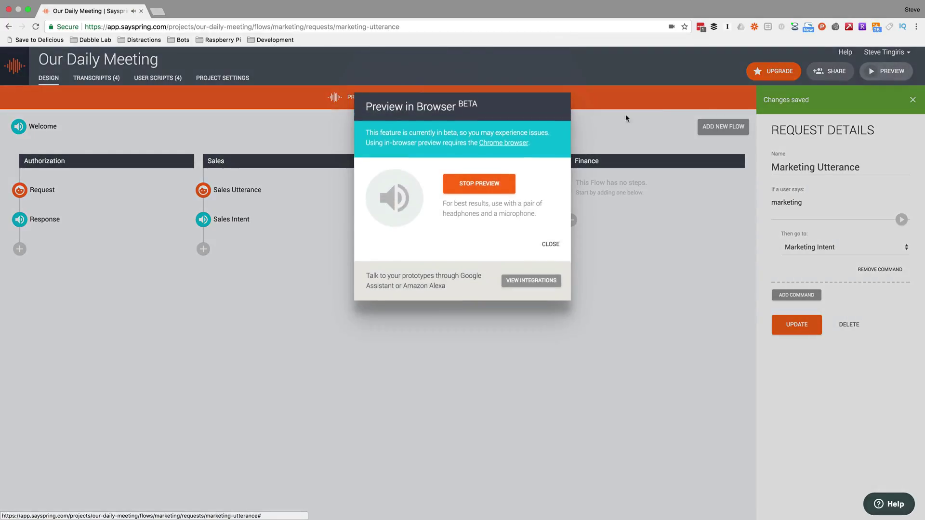
left_click(489, 186)
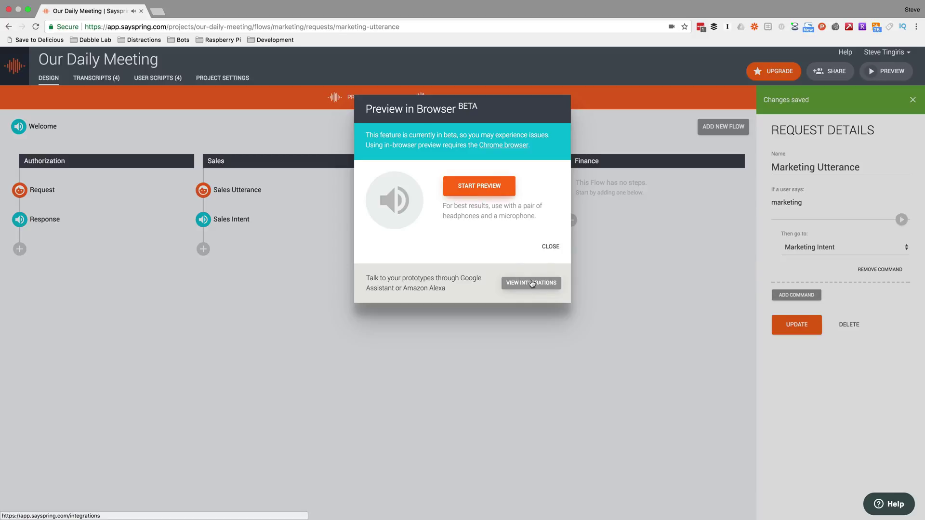
left_click(549, 248)
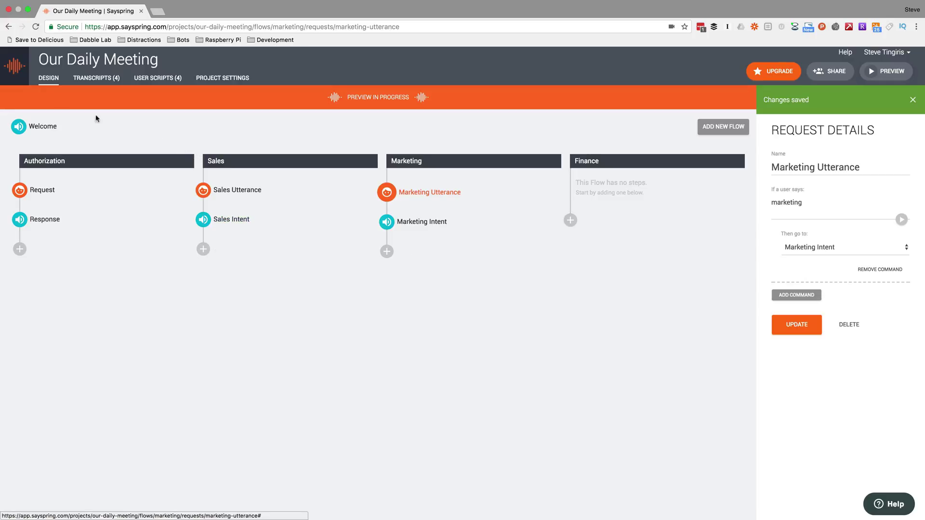
- Leave the project for the Projects list, passing through project settings, and show the account menu
left_click(46, 80)
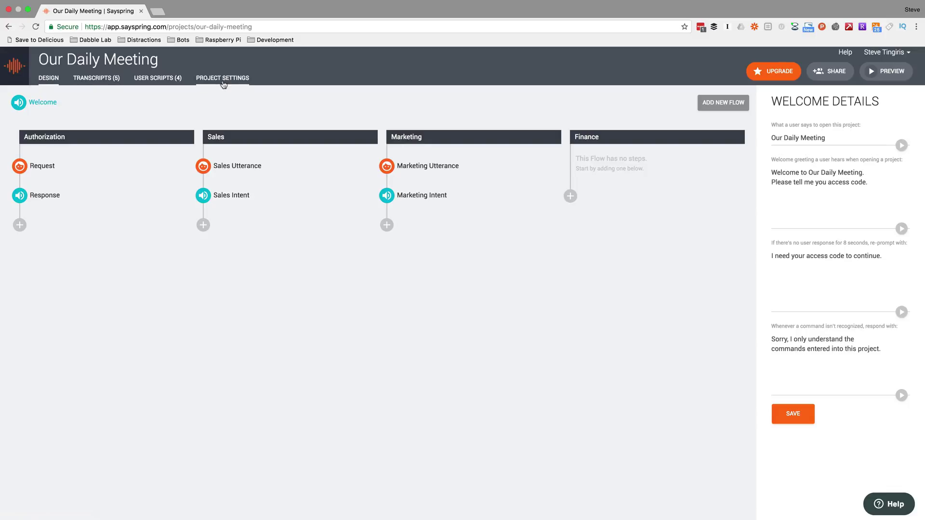
left_click(224, 83)
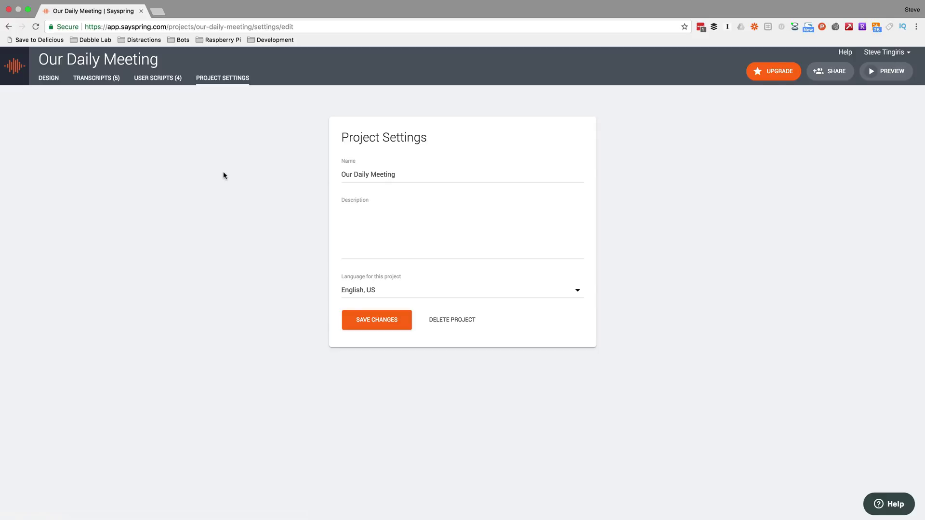
left_click(22, 74)
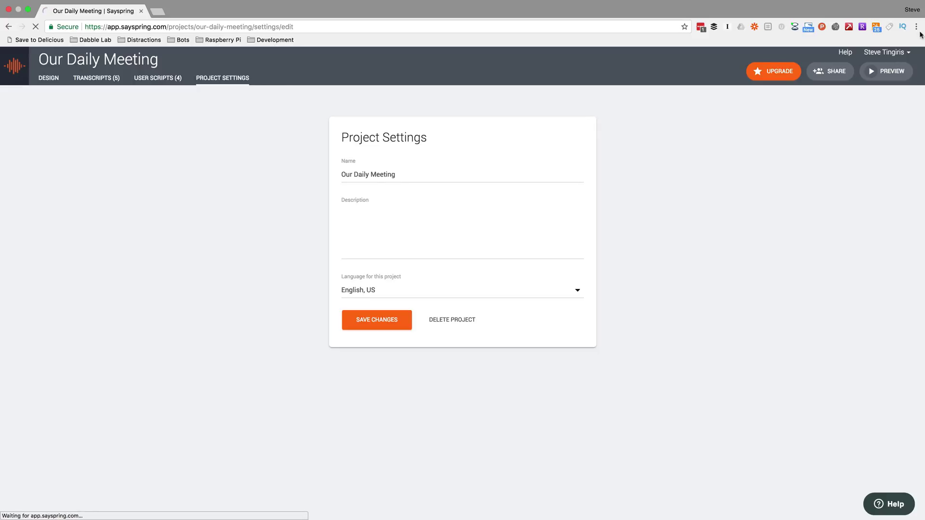
left_click(889, 67)
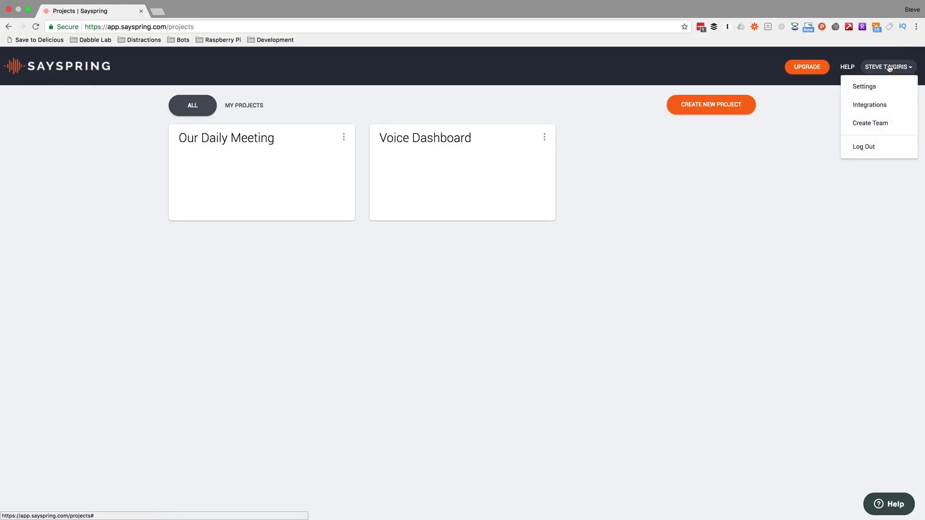
- From Integrations, follow the Amazon Alexa instructions to the Sayspring skill page on Amazon US
left_click(875, 104)
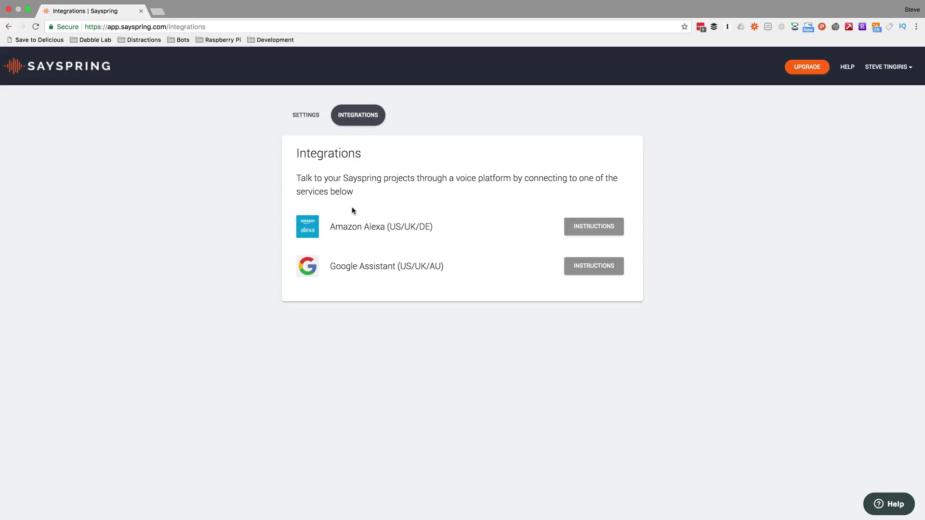
left_click(581, 232)
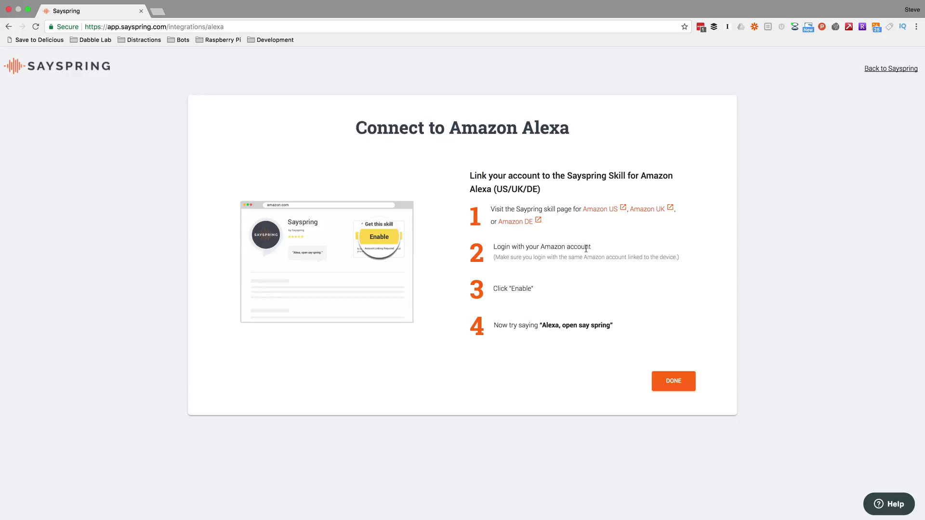
left_click(601, 214)
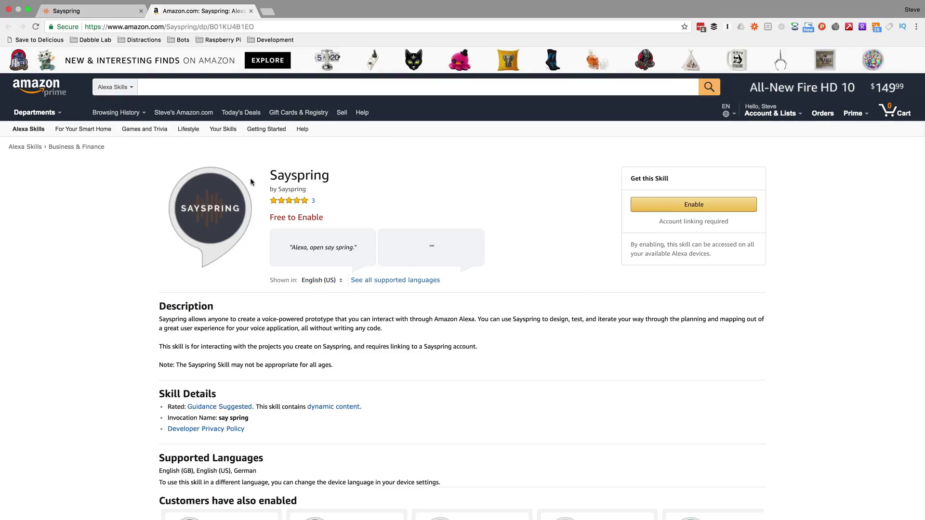
- Sign in to Amazon with the saved account and enable the Sayspring Alexa skill
left_click(711, 208)
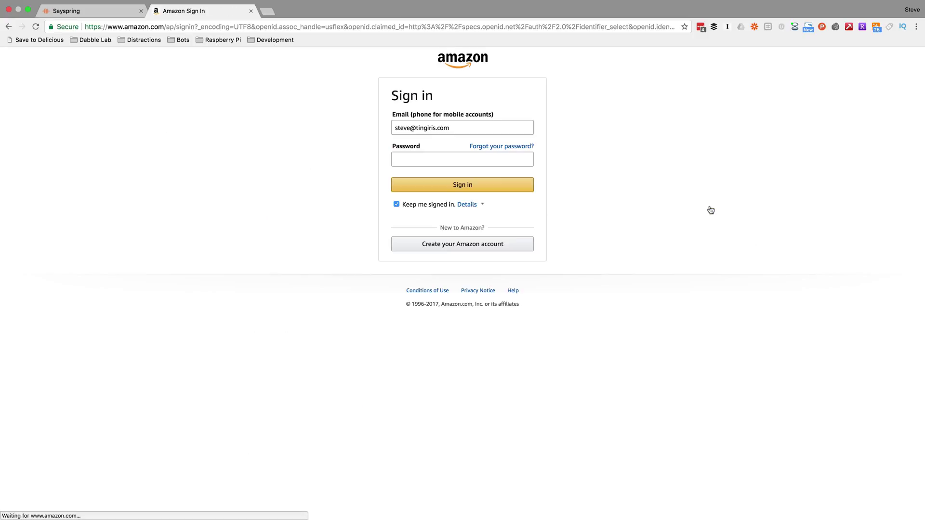
left_click(525, 128)
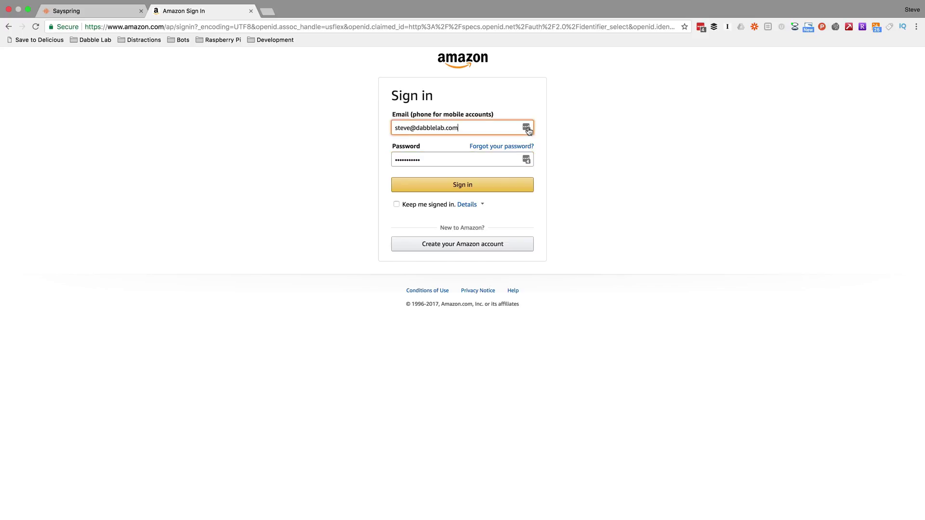
scroll(466, 213, "down", 2)
left_click(432, 286)
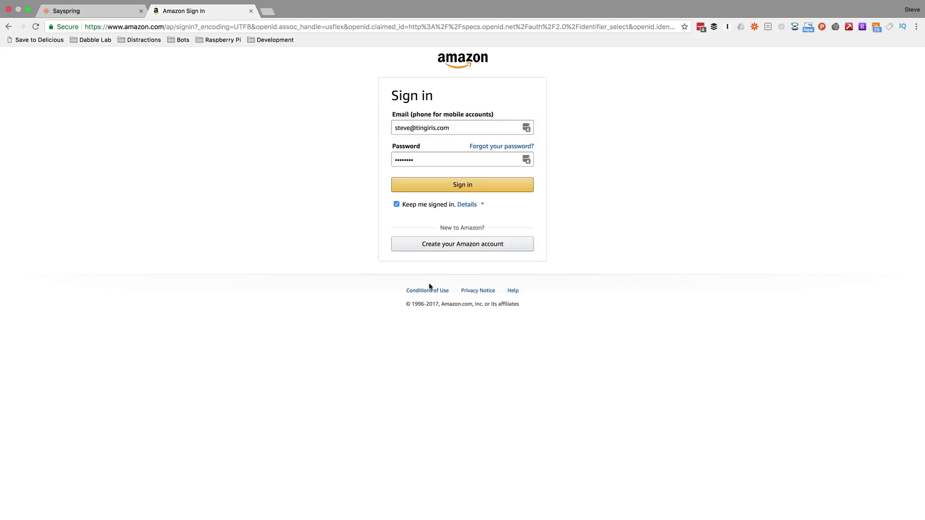
left_click(472, 188)
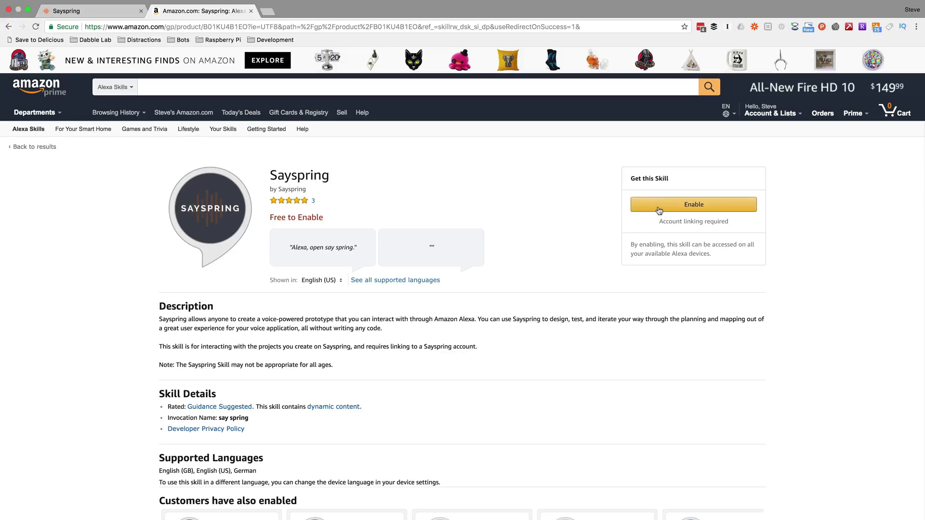
left_click(632, 208)
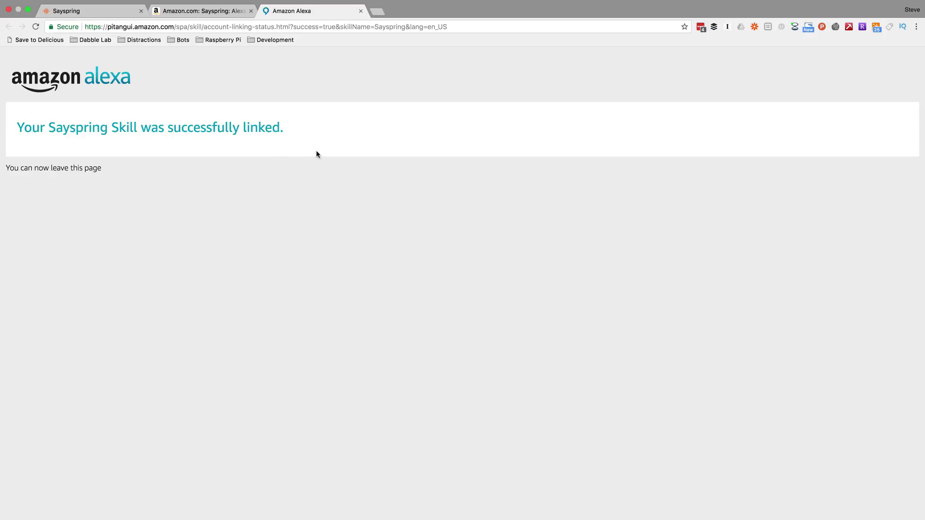
left_click(204, 11)
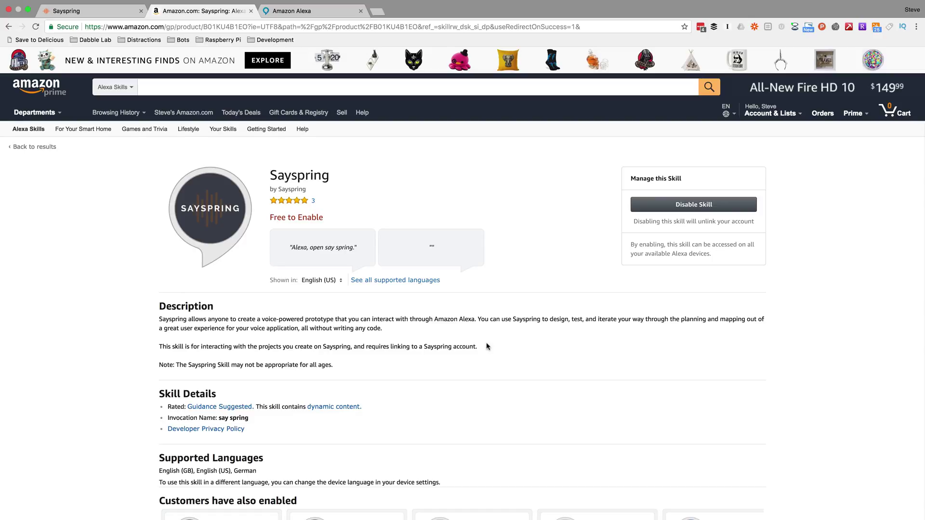
- Mark the Alexa connection done and reopen the Our Daily Meeting project from the project list
left_click(106, 12)
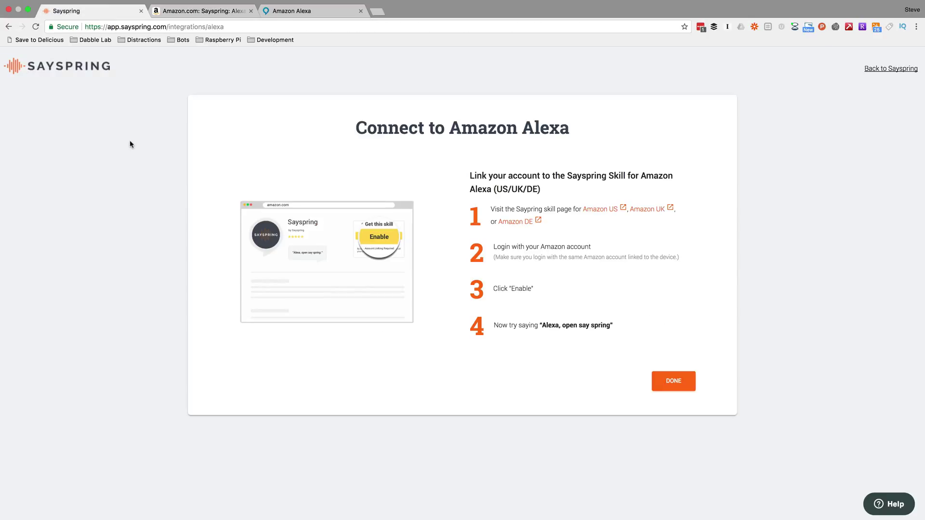
left_click(674, 381)
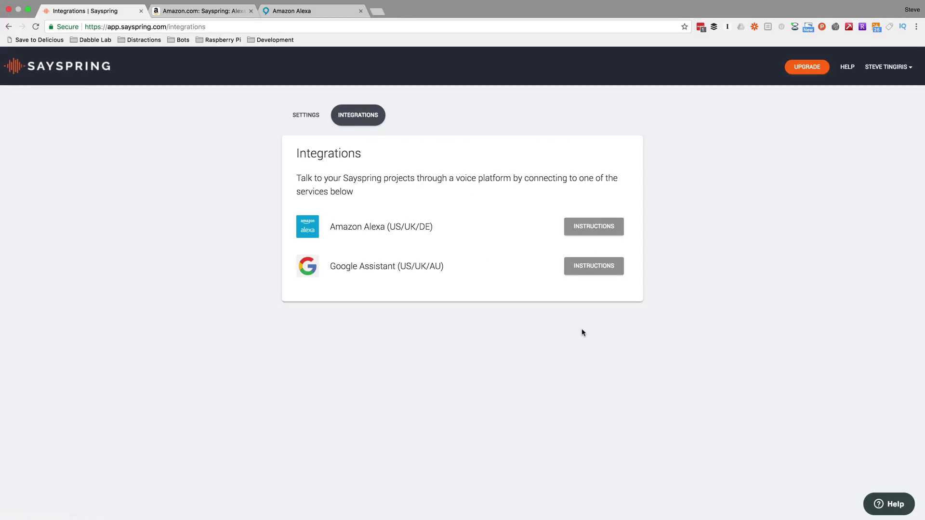
left_click(83, 69)
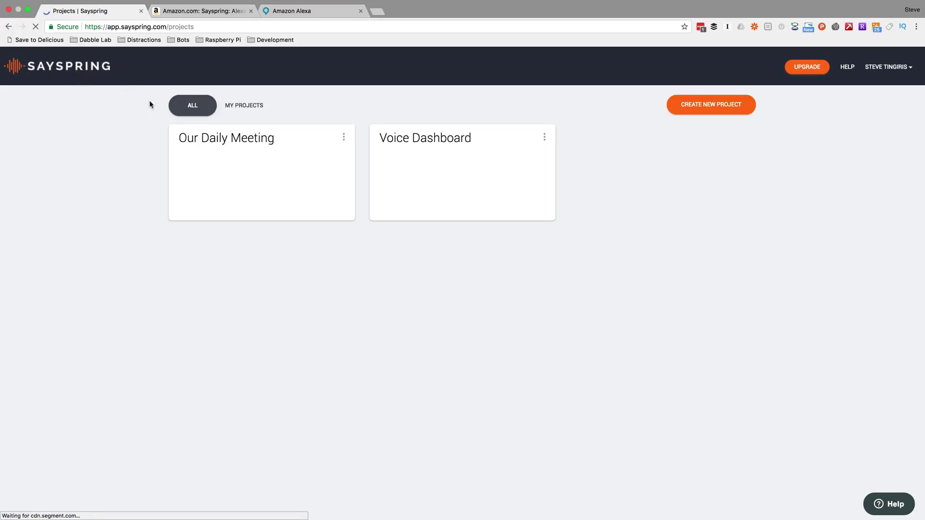
left_click(275, 149)
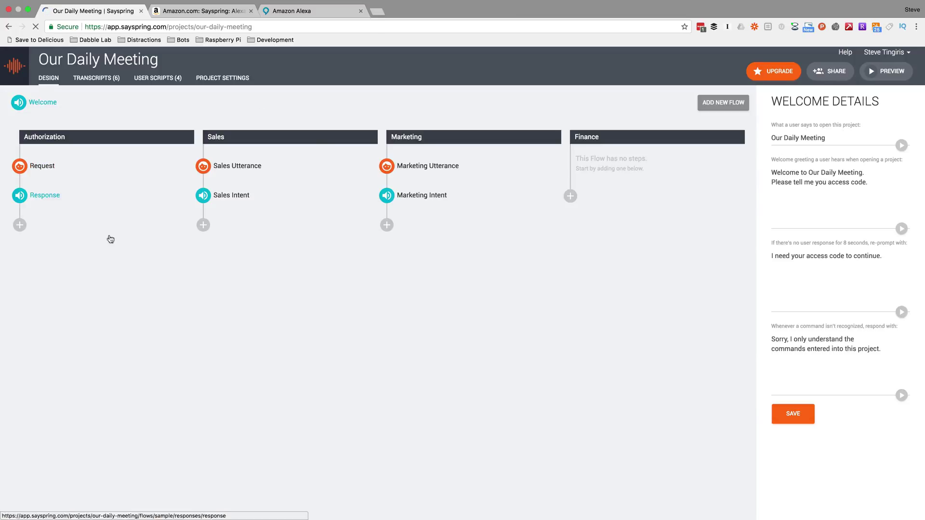